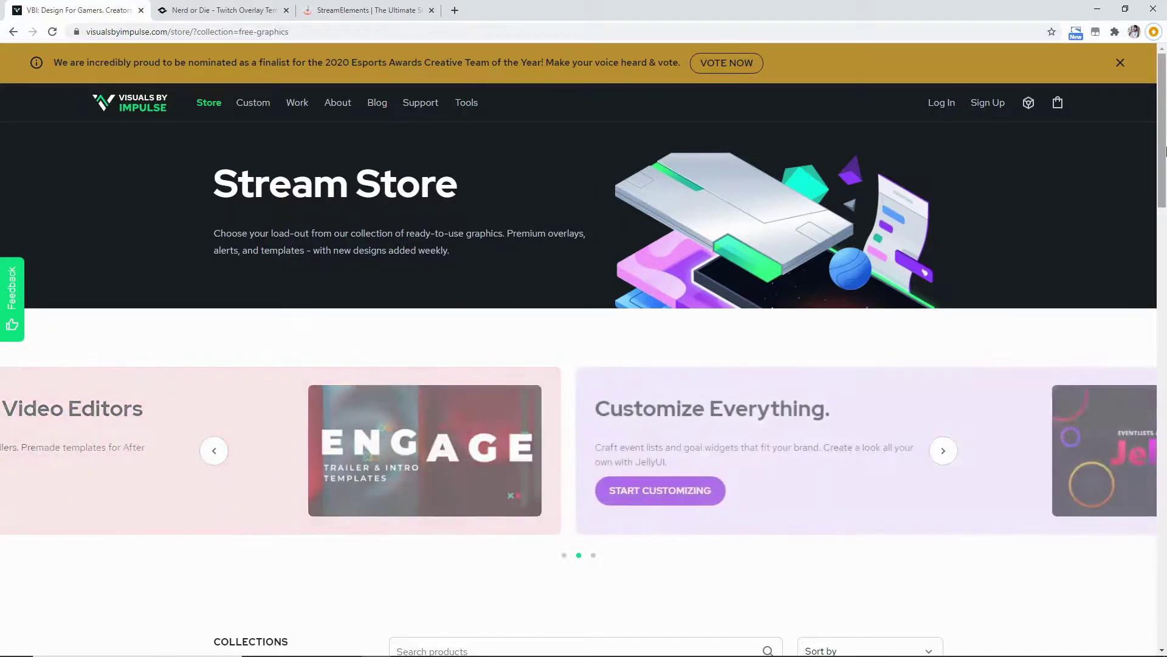
Scroll the Luxury Stream Package page down to What's Included, then back to the top
{"action": "scroll", "coordinate": [1165, 157], "scroll_direction": "down", "scroll_amount": 2}
{"action": "scroll", "coordinate": [1165, 157], "scroll_direction": "down", "scroll_amount": 5}
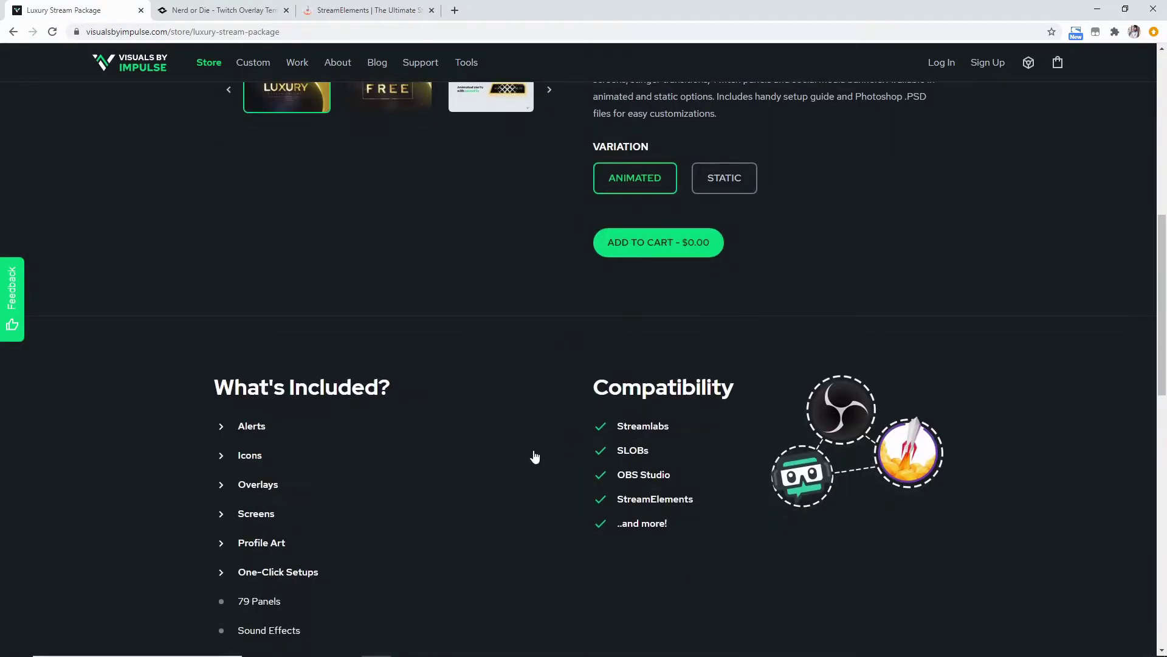
{"action": "scroll", "coordinate": [518, 463], "scroll_direction": "down", "scroll_amount": 4}
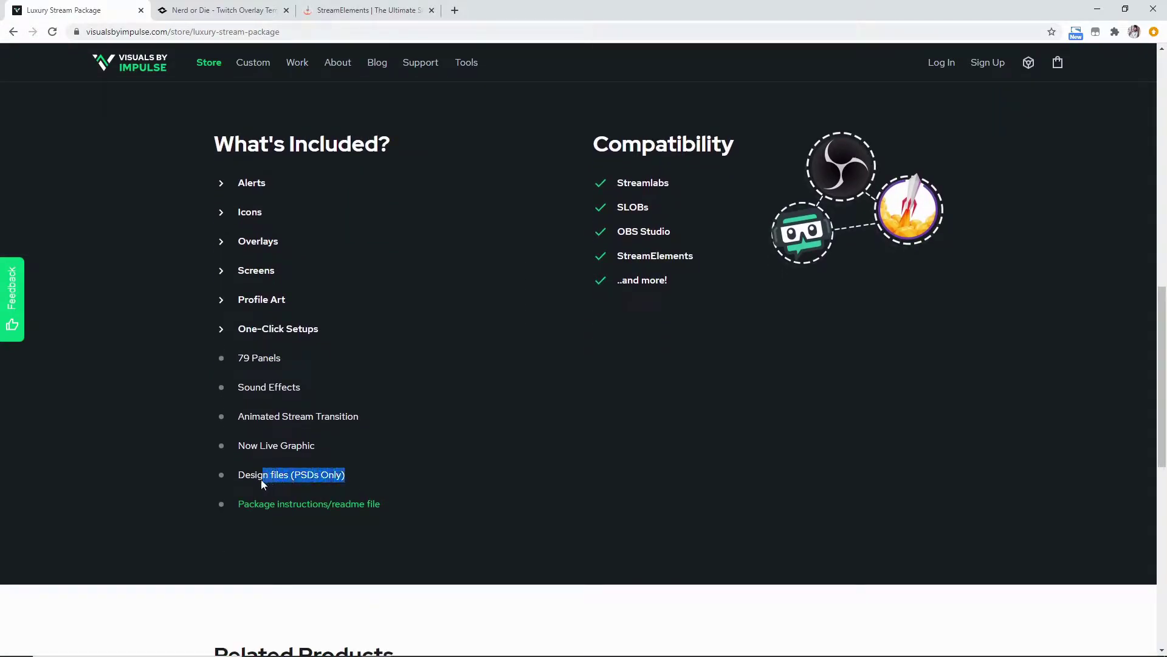
{"action": "left_click", "coordinate": [484, 426]}
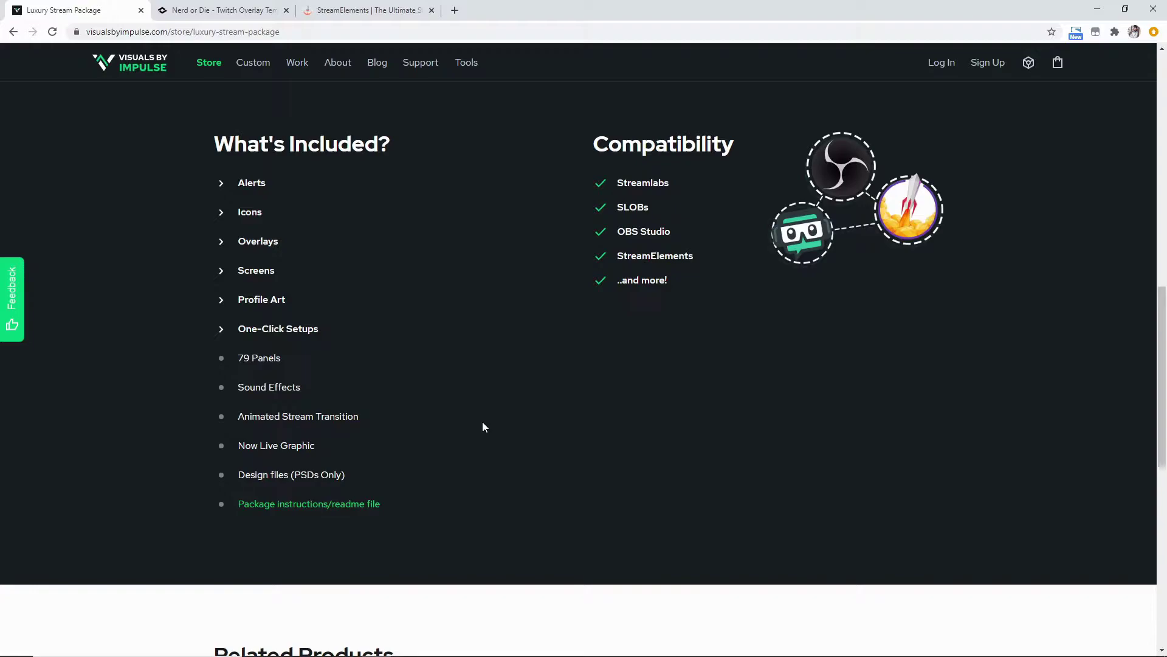
{"action": "scroll", "coordinate": [482, 426], "scroll_direction": "up", "scroll_amount": 9}
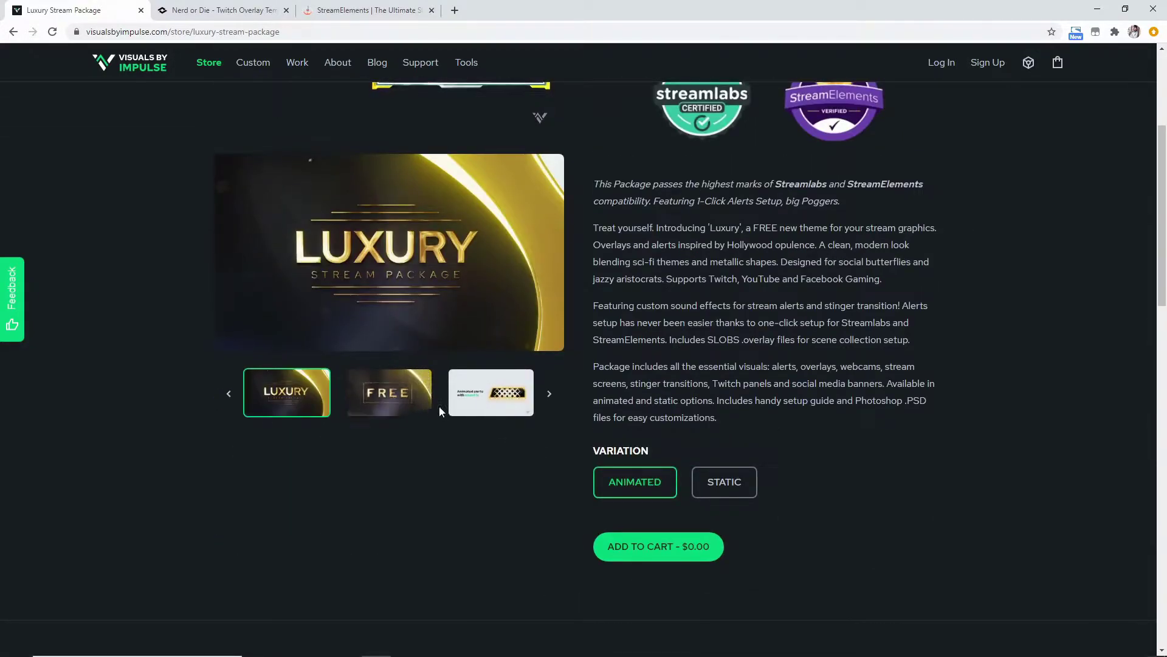
{"action": "scroll", "coordinate": [268, 332], "scroll_direction": "up", "scroll_amount": 4}
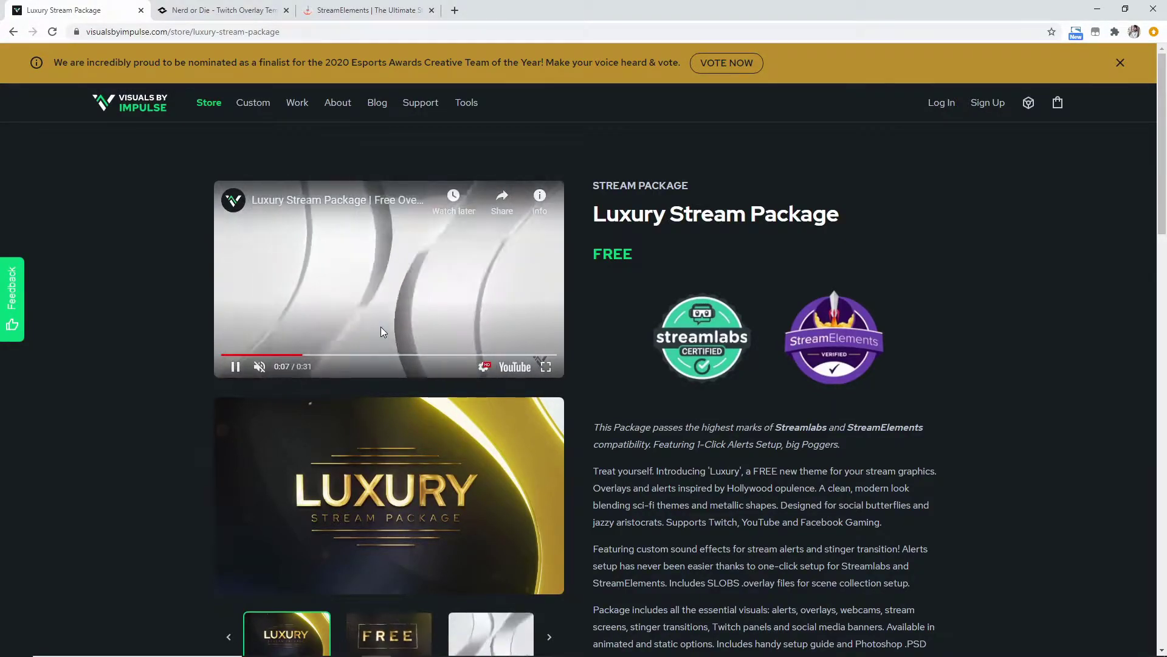
Go back to the Free collection and scroll through its product grid to the bottom
{"action": "left_click", "coordinate": [12, 33]}
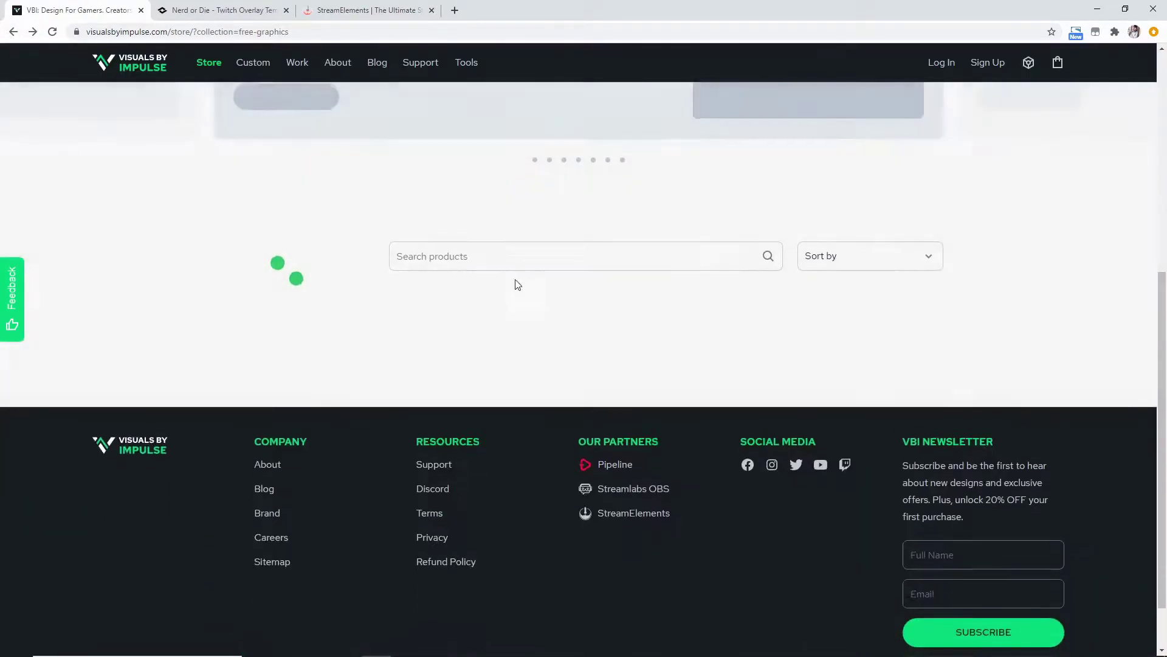
{"action": "scroll", "coordinate": [755, 414], "scroll_direction": "down", "scroll_amount": 2}
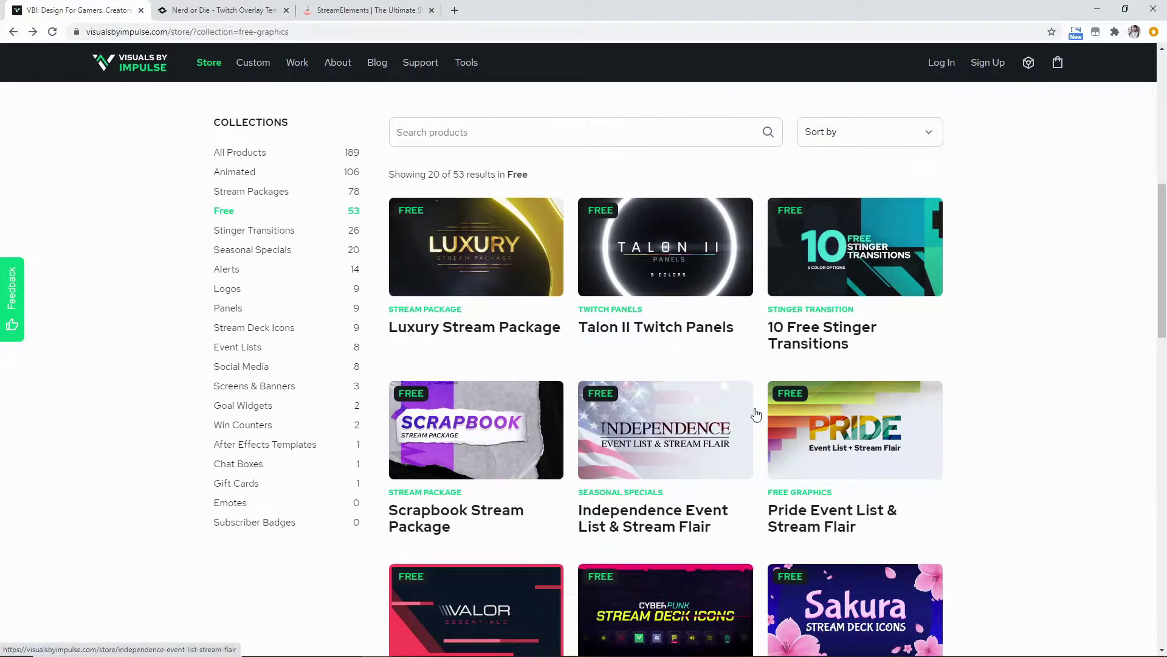
{"action": "scroll", "coordinate": [756, 414], "scroll_direction": "down", "scroll_amount": 5}
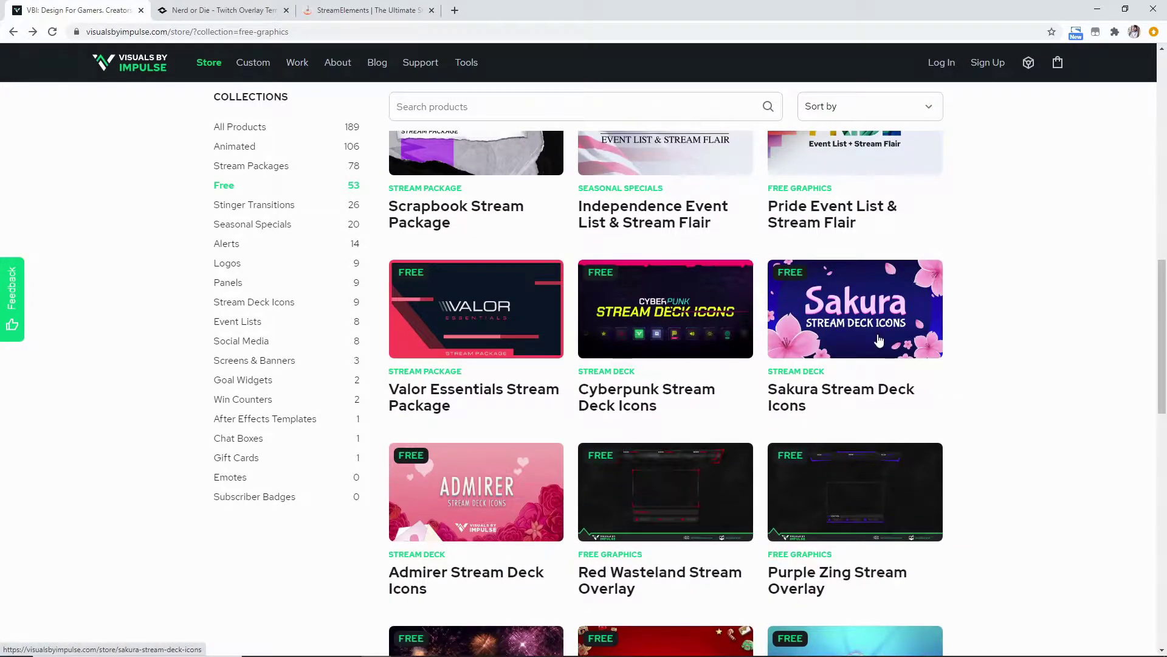
{"action": "scroll", "coordinate": [879, 365], "scroll_direction": "down", "scroll_amount": 3}
{"action": "scroll", "coordinate": [880, 383], "scroll_direction": "down", "scroll_amount": 3}
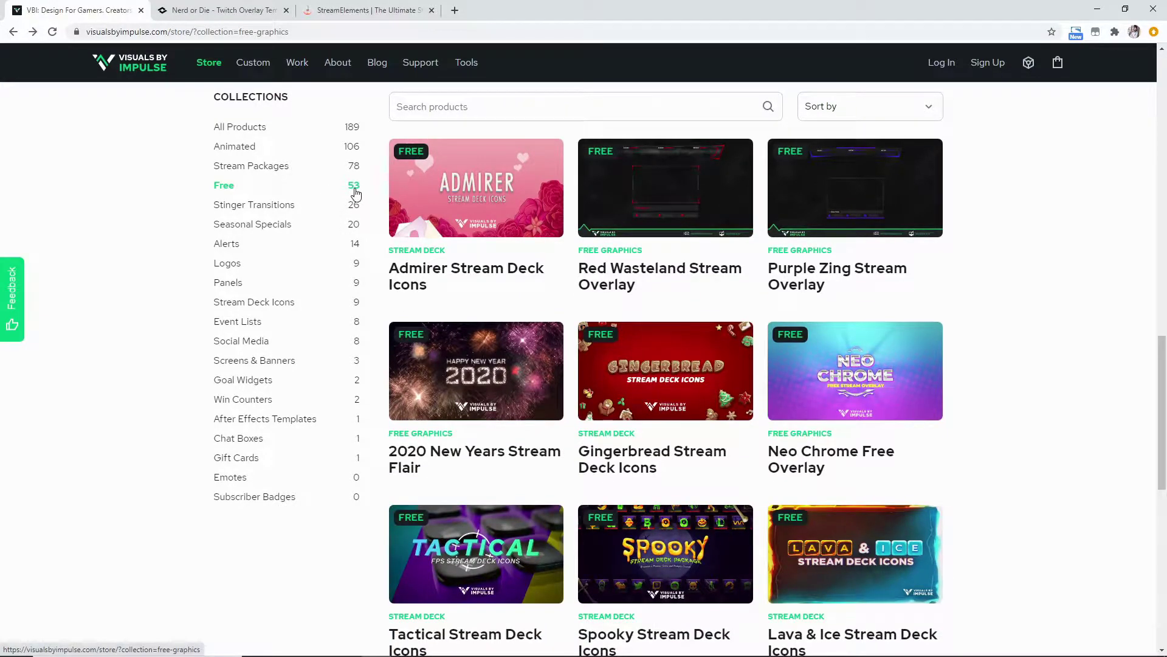
{"action": "scroll", "coordinate": [703, 372], "scroll_direction": "down", "scroll_amount": 3}
{"action": "scroll", "coordinate": [703, 372], "scroll_direction": "down", "scroll_amount": 3}
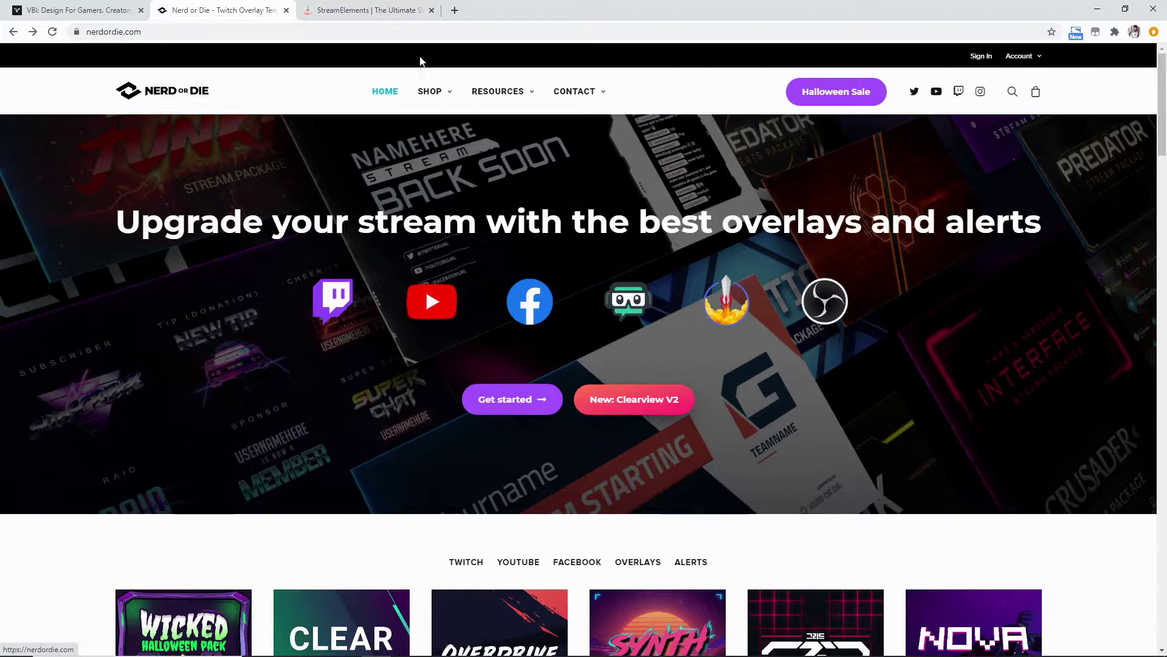
Open All Free Resources from the Resources menu and scroll down to the pagination
{"action": "mouse_move", "coordinate": [496, 94]}
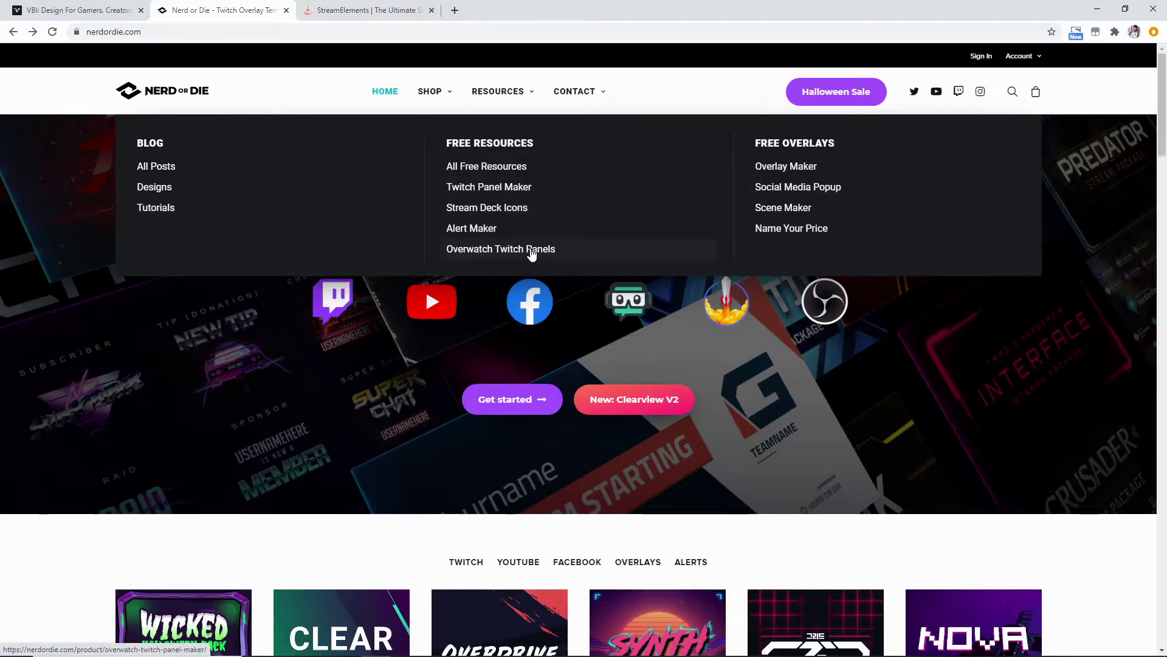
{"action": "left_click", "coordinate": [522, 168]}
{"action": "scroll", "coordinate": [584, 228], "scroll_direction": "down", "scroll_amount": 8}
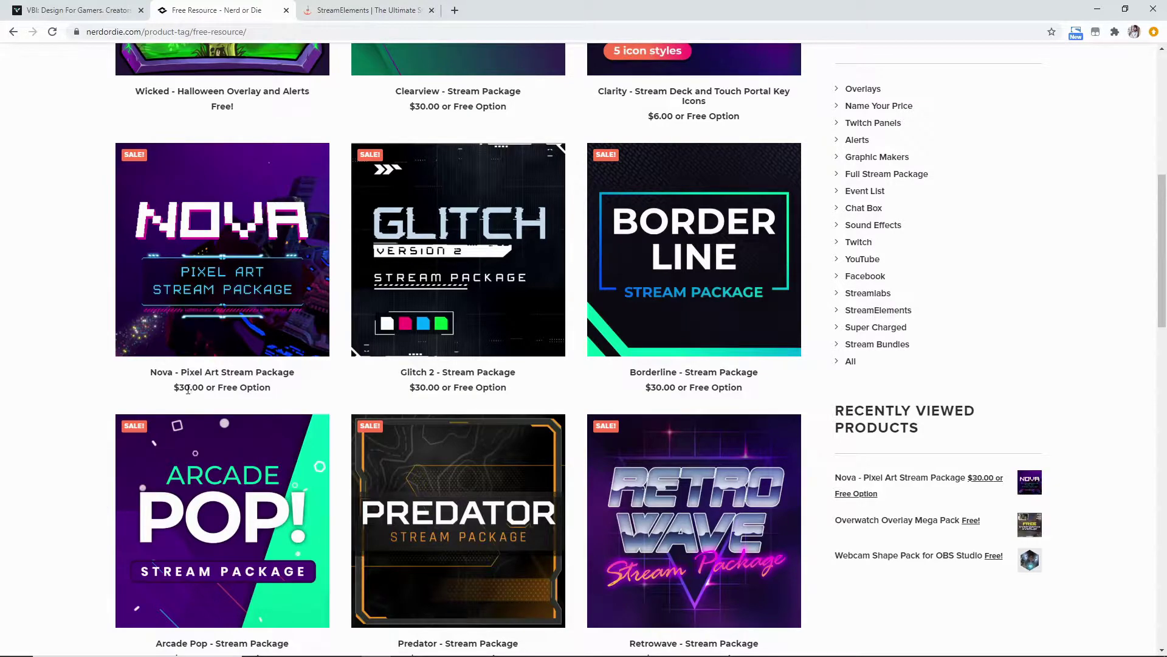
{"action": "scroll", "coordinate": [305, 391], "scroll_direction": "down", "scroll_amount": 5}
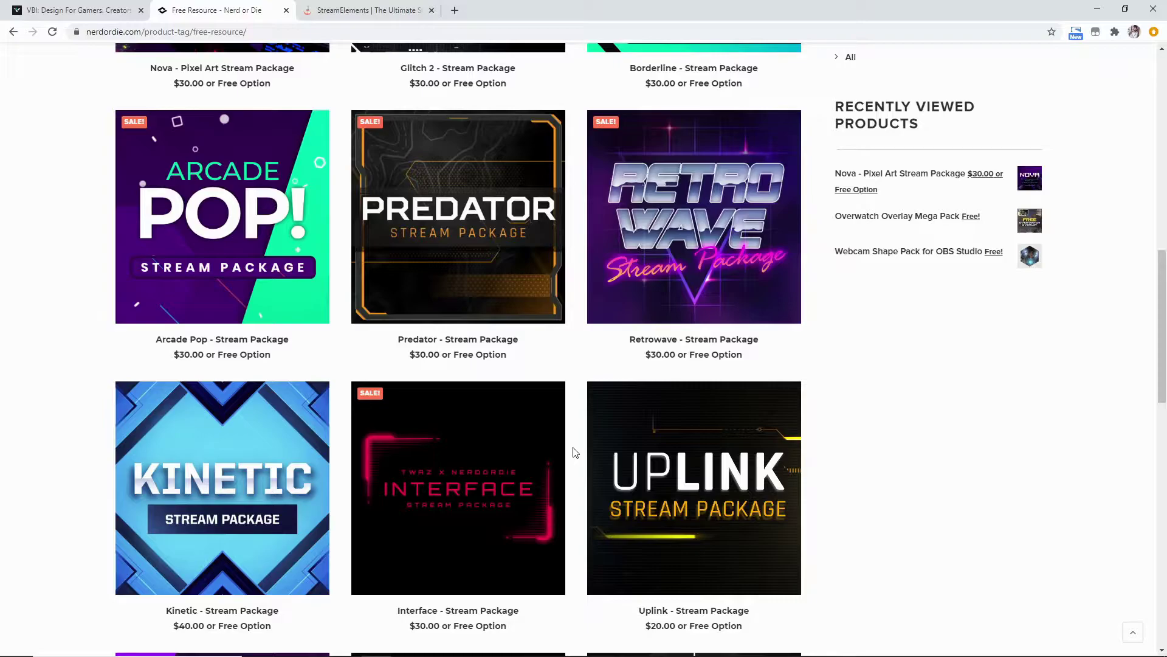
{"action": "scroll", "coordinate": [574, 452], "scroll_direction": "down", "scroll_amount": 12}
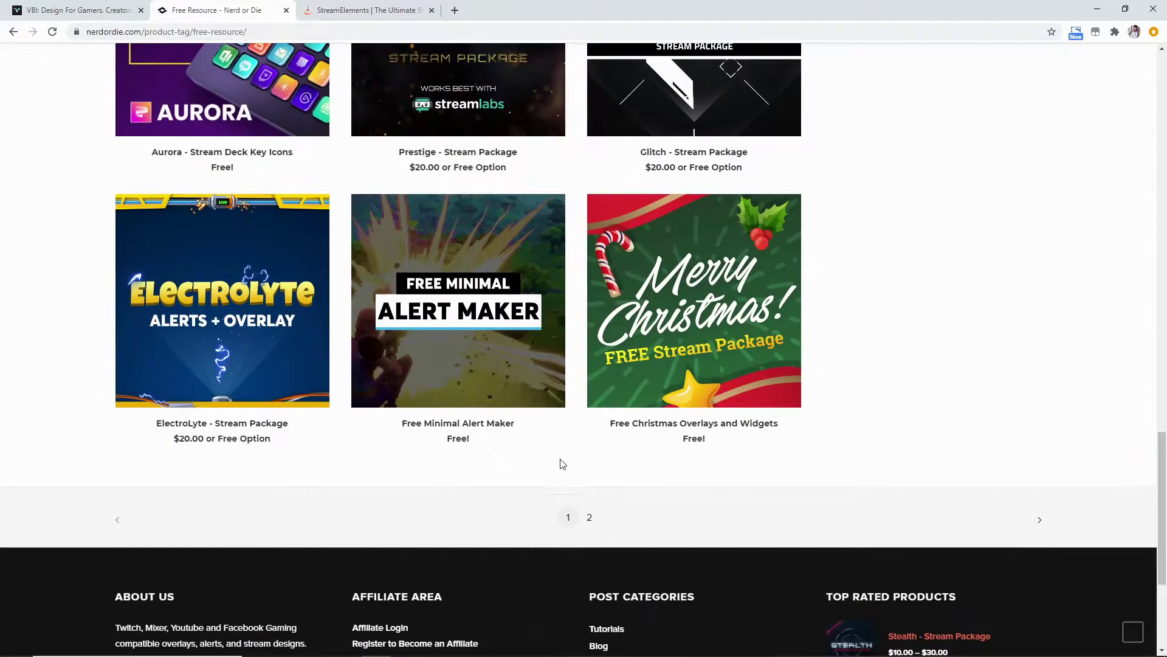
Go to page 2 of the free resources and open the Custom Twitch Panel Maker product
{"action": "left_click", "coordinate": [589, 518]}
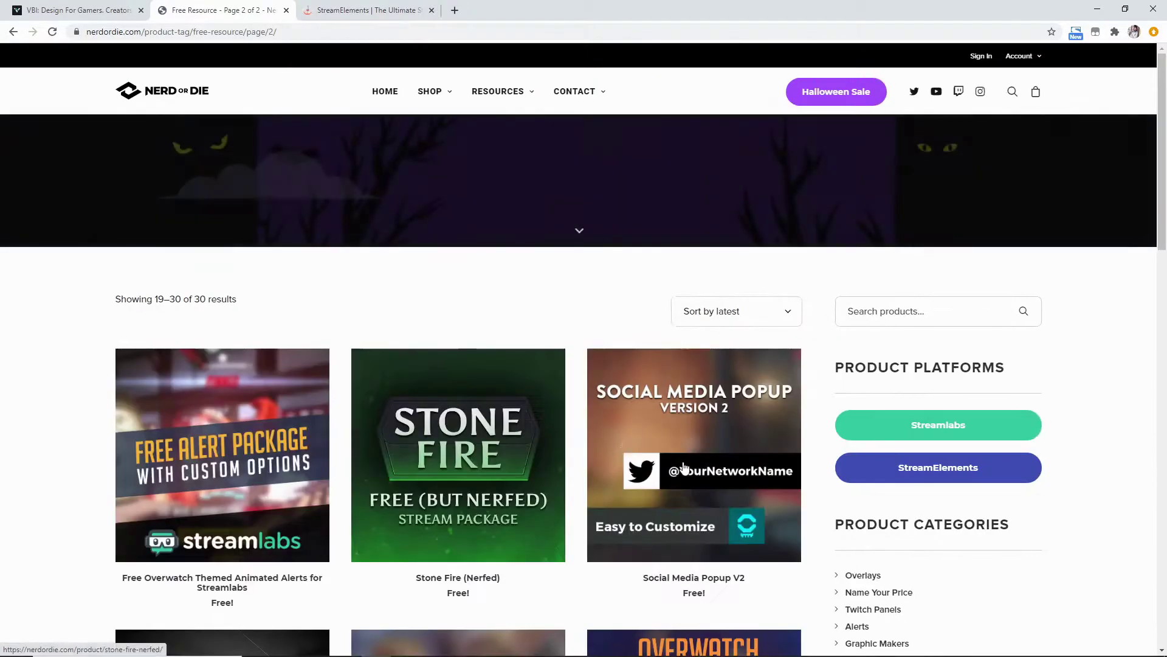
{"action": "scroll", "coordinate": [623, 471], "scroll_direction": "down", "scroll_amount": 8}
{"action": "scroll", "coordinate": [623, 478], "scroll_direction": "down", "scroll_amount": 8}
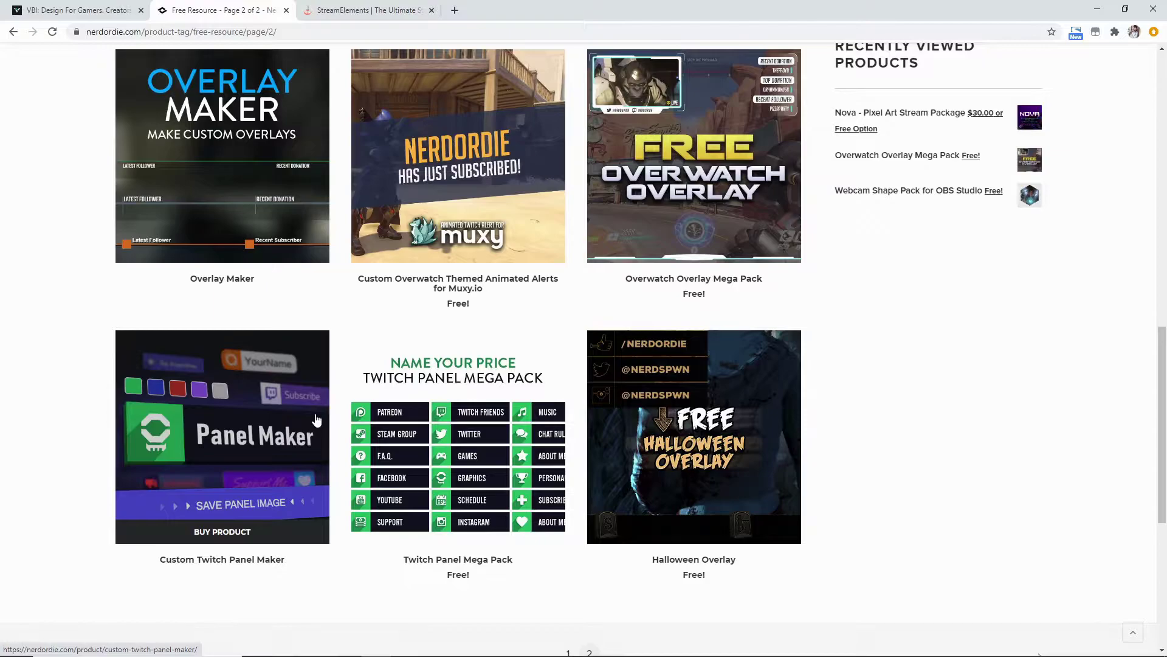
{"action": "left_click", "coordinate": [235, 417]}
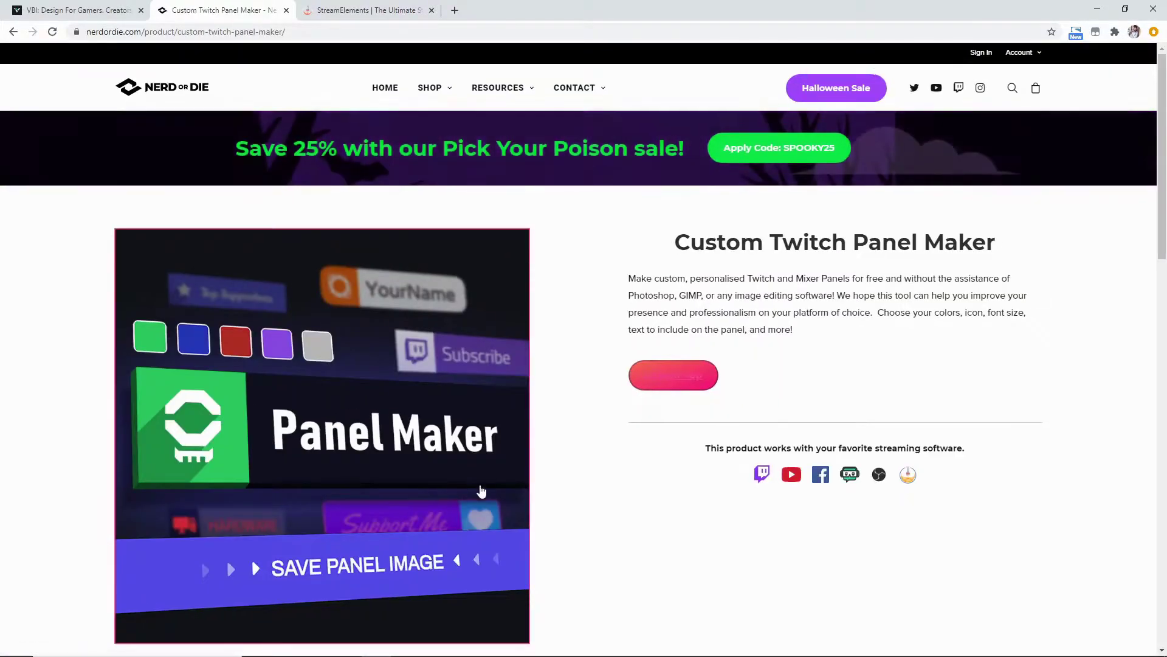
{"action": "scroll", "coordinate": [477, 487], "scroll_direction": "down", "scroll_amount": 5}
{"action": "scroll", "coordinate": [687, 397], "scroll_direction": "up", "scroll_amount": 5}
Launch the panel maker and replace the NerdOrDie panel text with 'About ME'
{"action": "left_click", "coordinate": [692, 385]}
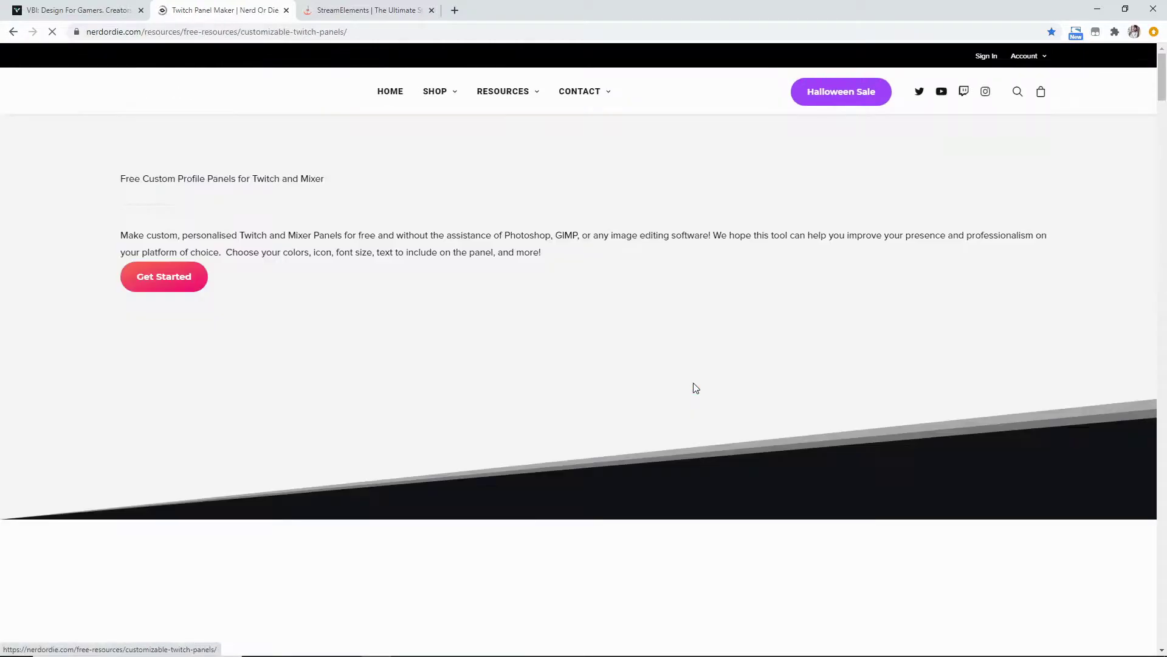
{"action": "left_click", "coordinate": [189, 423]}
{"action": "left_click_drag", "start_coordinate": [128, 248], "coordinate": [2, 245]}
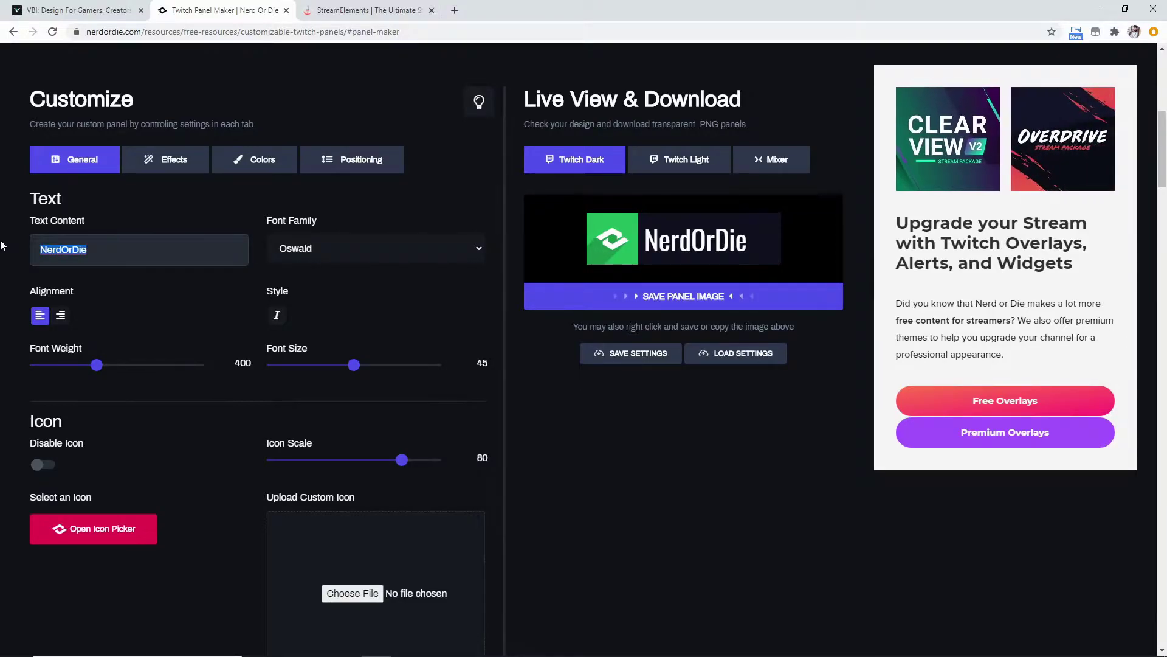
{"action": "type", "text": "About ME"}
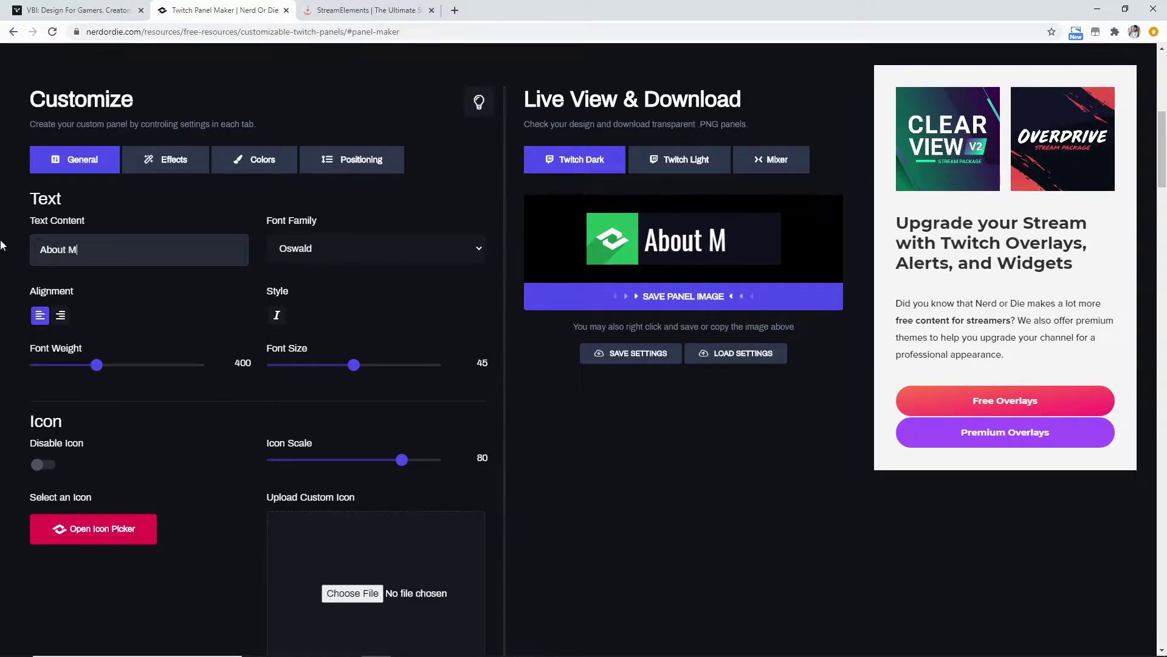
Try the Pacifico, Beth Ellen and Audiowide fonts, then settle on Oswald
{"action": "left_click", "coordinate": [365, 248]}
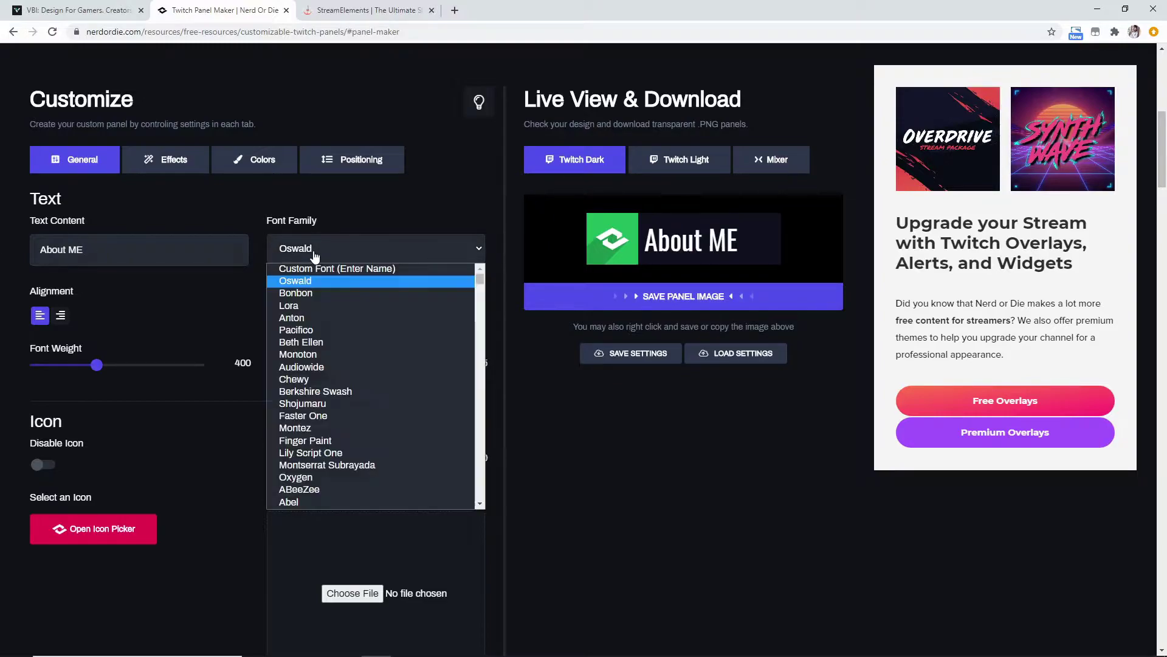
{"action": "left_click", "coordinate": [340, 331]}
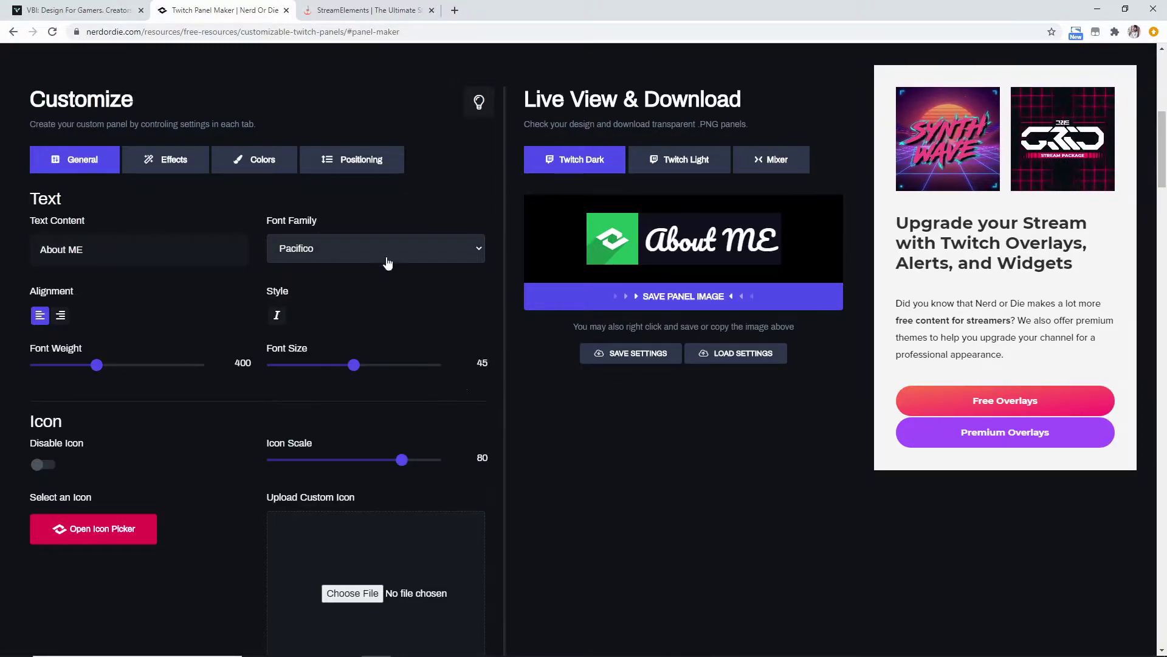
{"action": "left_click", "coordinate": [385, 259]}
{"action": "left_click", "coordinate": [336, 341]}
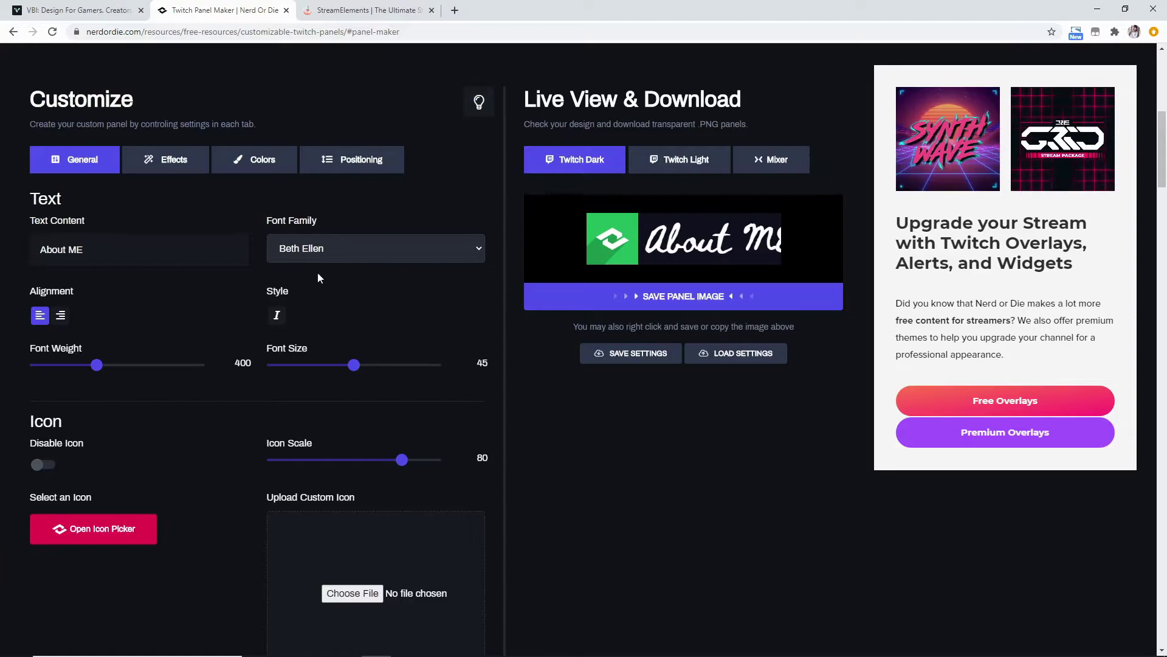
{"action": "left_click", "coordinate": [317, 262]}
{"action": "left_click", "coordinate": [340, 366]}
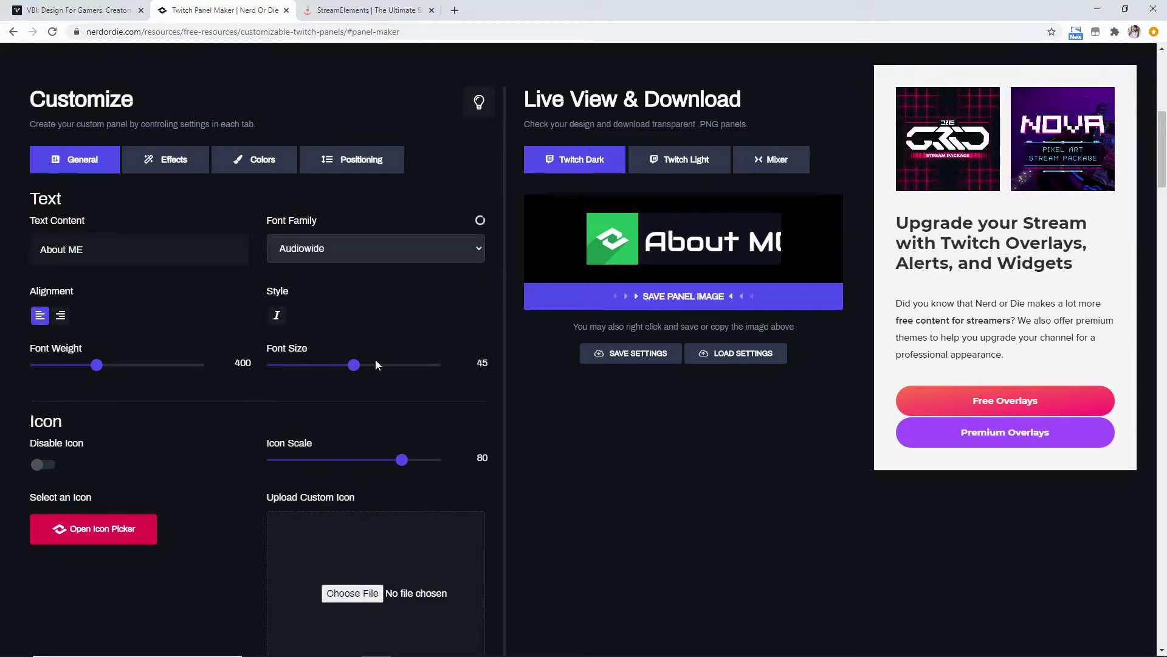
{"action": "left_click", "coordinate": [385, 259]}
{"action": "left_click", "coordinate": [338, 284]}
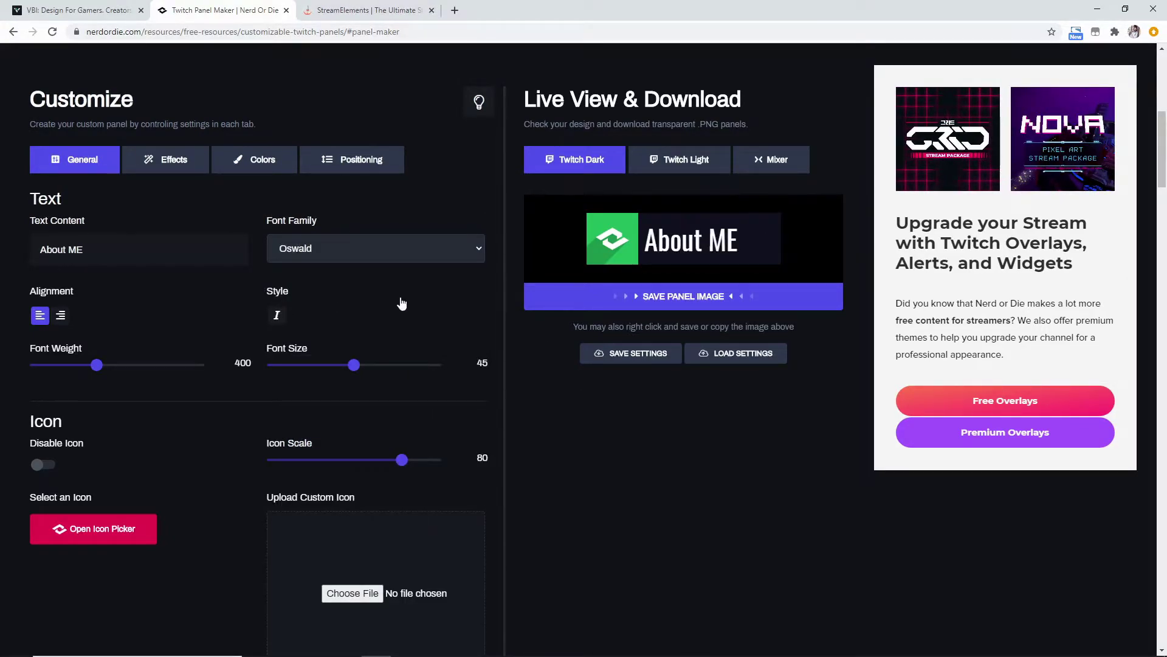
Toggle the icon shadow off and on, preview light and dark backgrounds, and check colours
{"action": "left_click", "coordinate": [162, 160]}
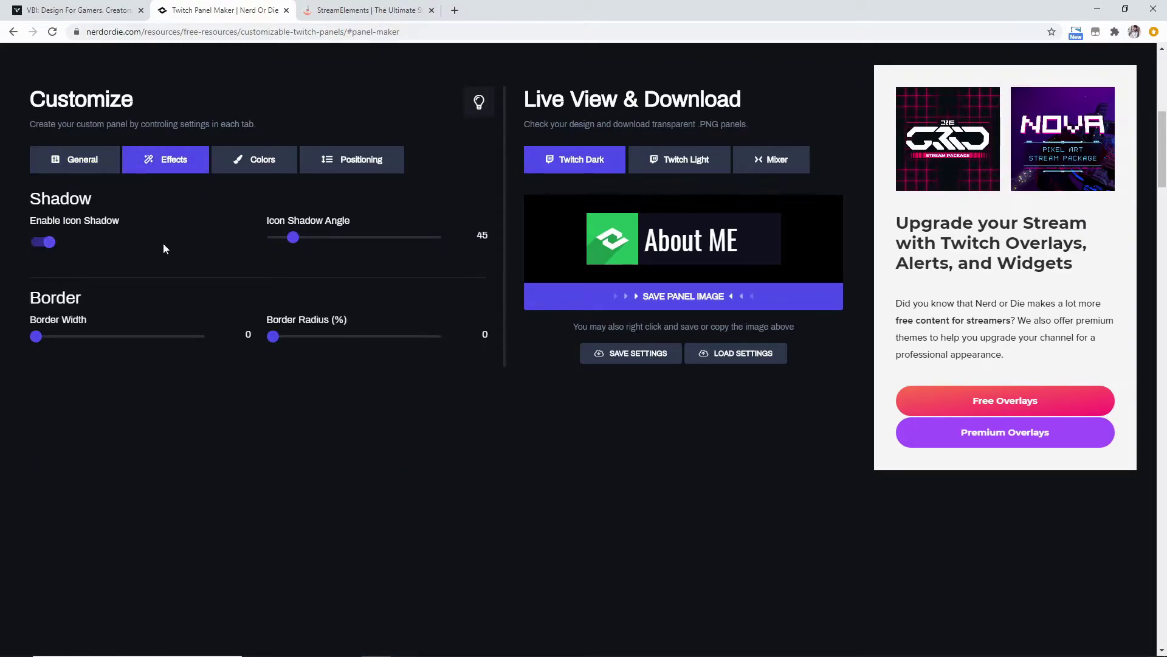
{"action": "left_click", "coordinate": [46, 243]}
{"action": "left_click", "coordinate": [48, 243]}
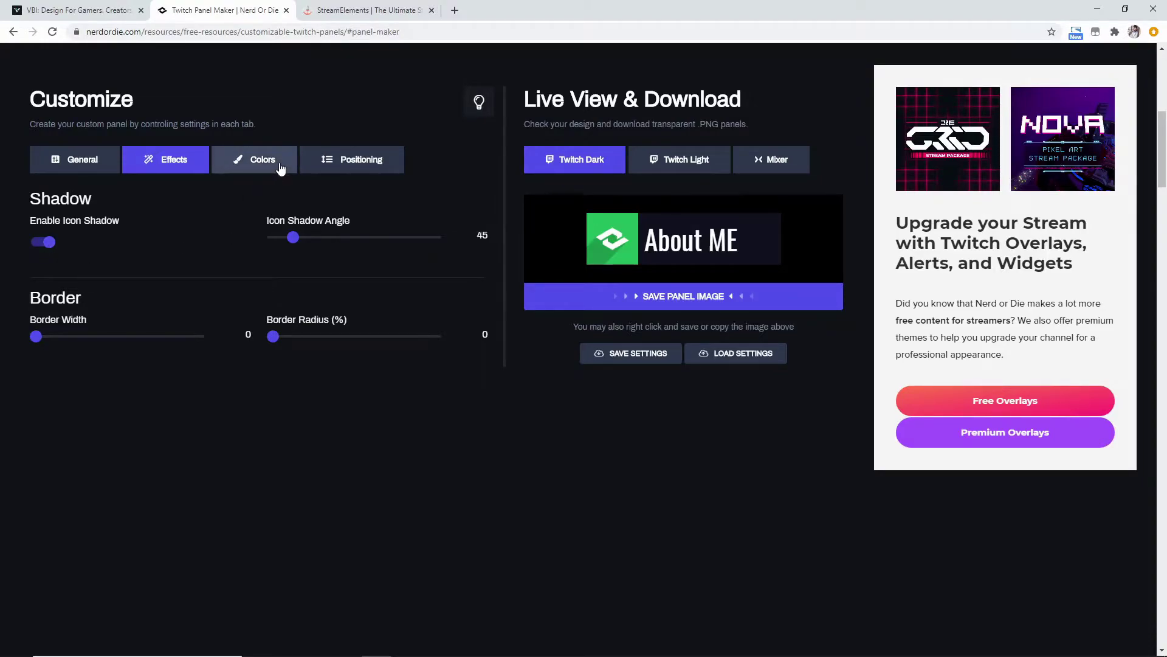
{"action": "left_click", "coordinate": [698, 166]}
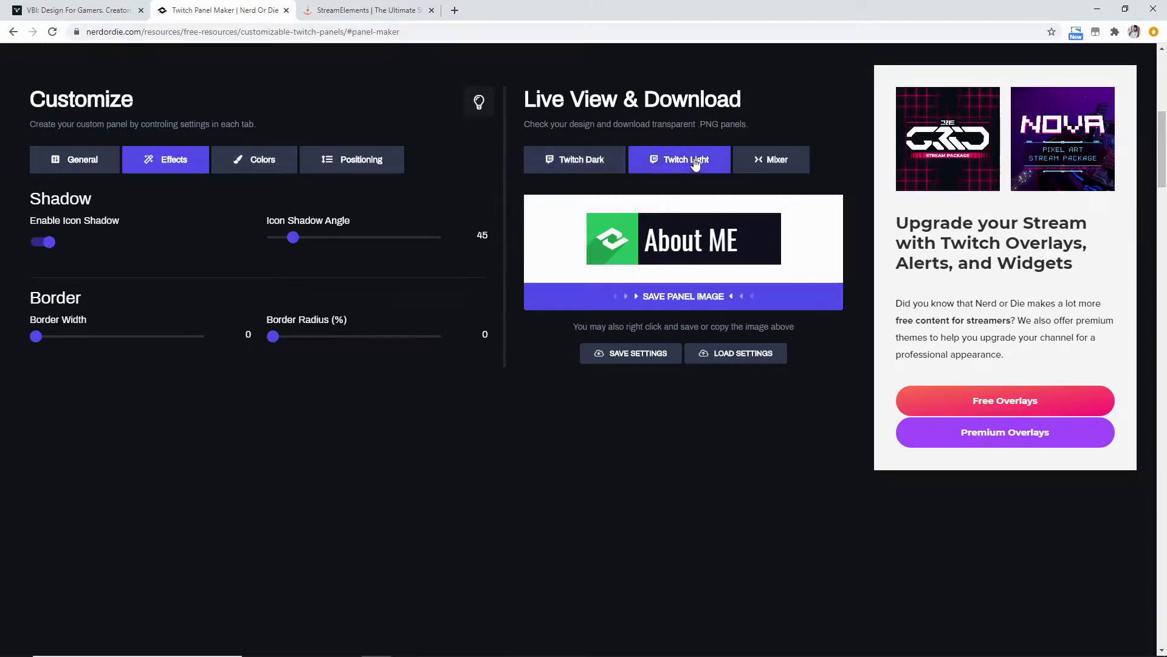
{"action": "left_click", "coordinate": [585, 163]}
{"action": "left_click", "coordinate": [271, 163]}
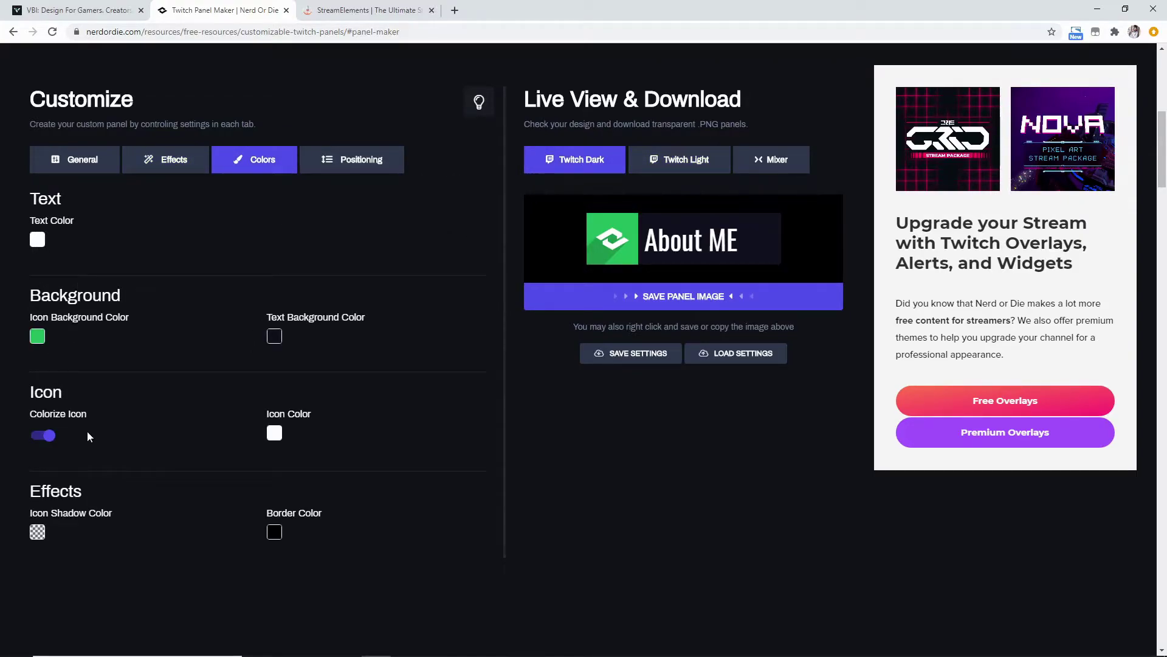
{"action": "left_click", "coordinate": [58, 158]}
Give the panel the Snapchat icon and change its text to 'Twitter'
{"action": "scroll", "coordinate": [108, 257], "scroll_direction": "down", "scroll_amount": 2}
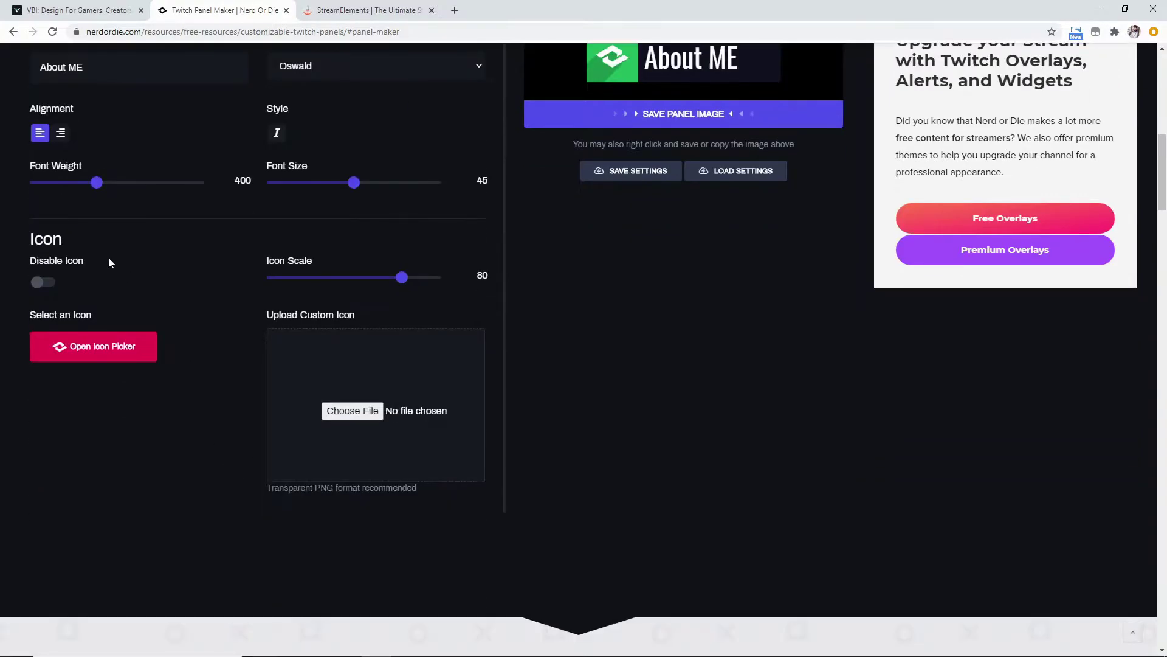
{"action": "left_click", "coordinate": [88, 347]}
{"action": "scroll", "coordinate": [410, 279], "scroll_direction": "down", "scroll_amount": 1}
{"action": "scroll", "coordinate": [410, 279], "scroll_direction": "down", "scroll_amount": 4}
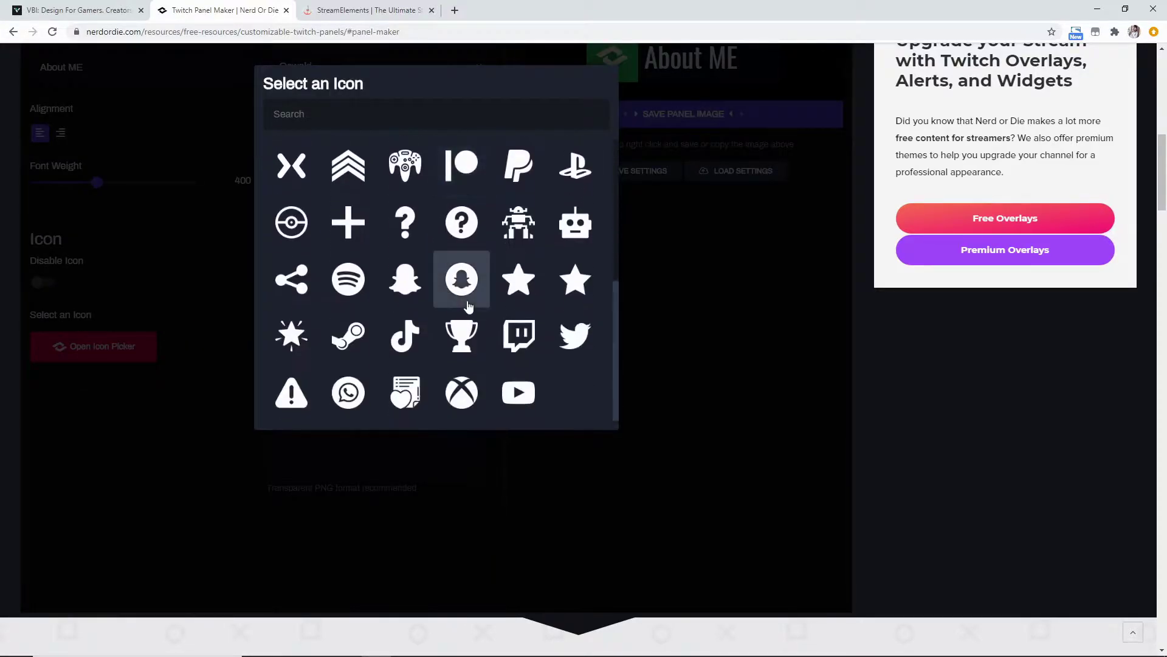
{"action": "left_click", "coordinate": [464, 282]}
{"action": "scroll", "coordinate": [693, 336], "scroll_direction": "up", "scroll_amount": 9}
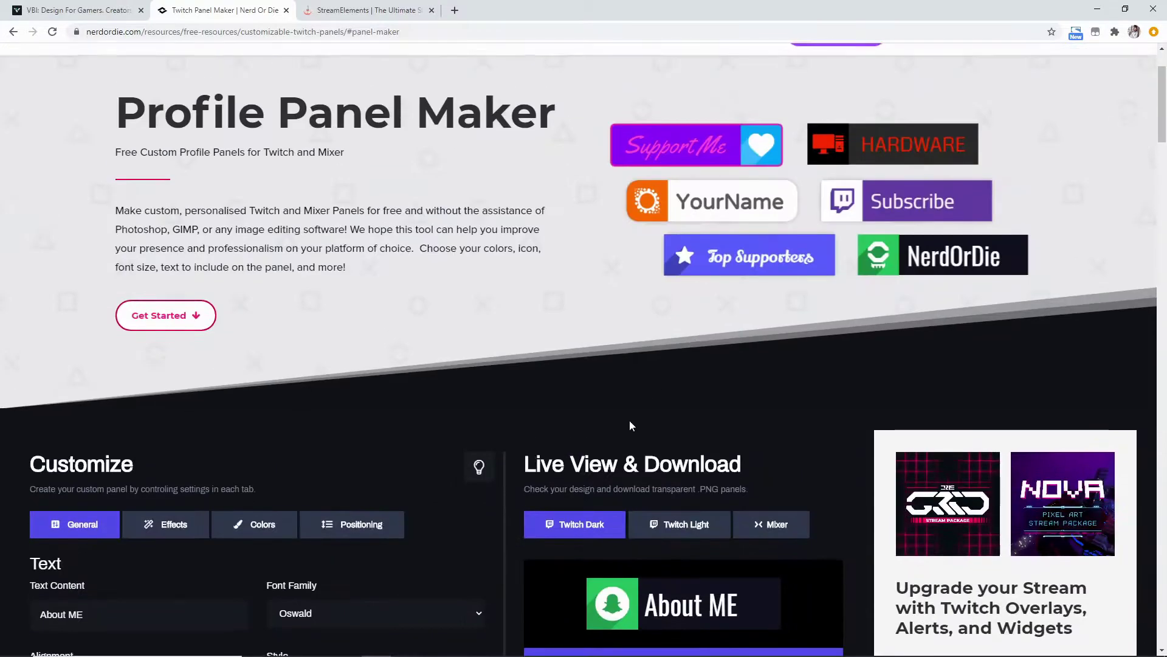
{"action": "scroll", "coordinate": [629, 421], "scroll_direction": "down", "scroll_amount": 2}
{"action": "left_click_drag", "start_coordinate": [152, 496], "coordinate": [3, 496]}
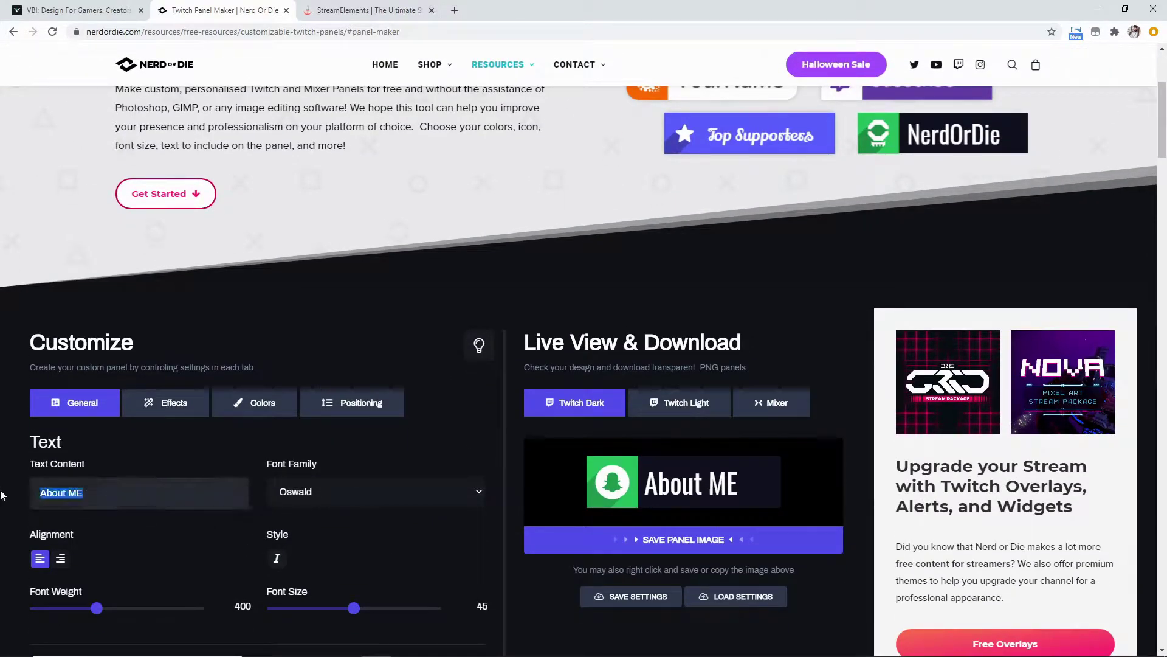
{"action": "type", "text": "Twitter"}
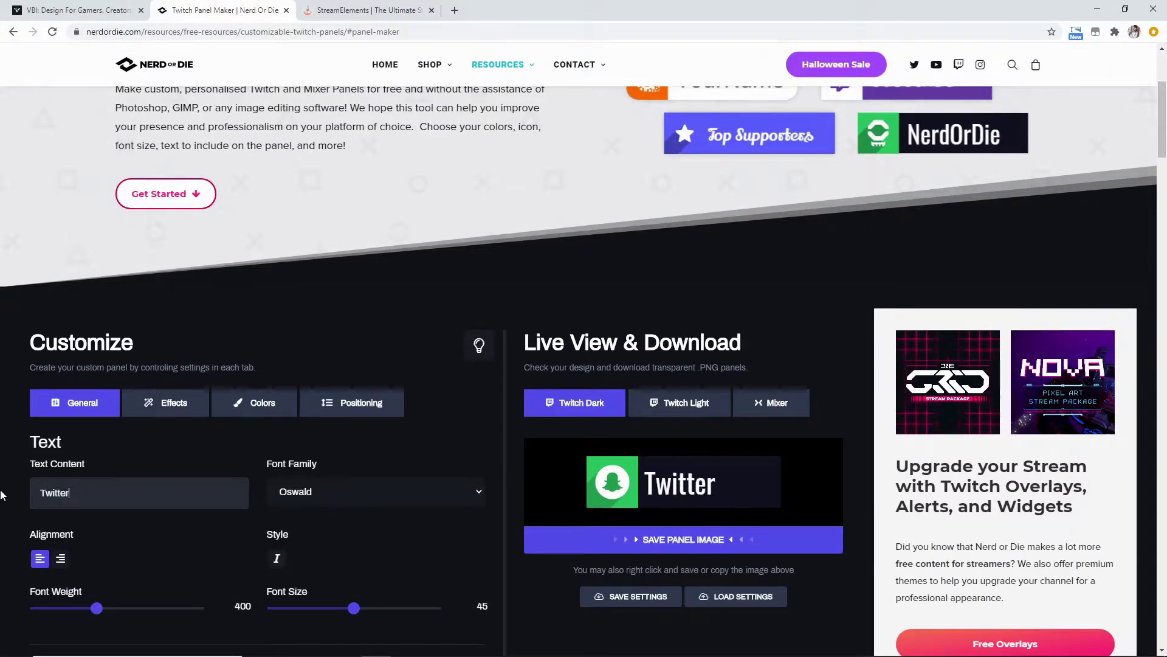
{"action": "left_click", "coordinate": [11, 32]}
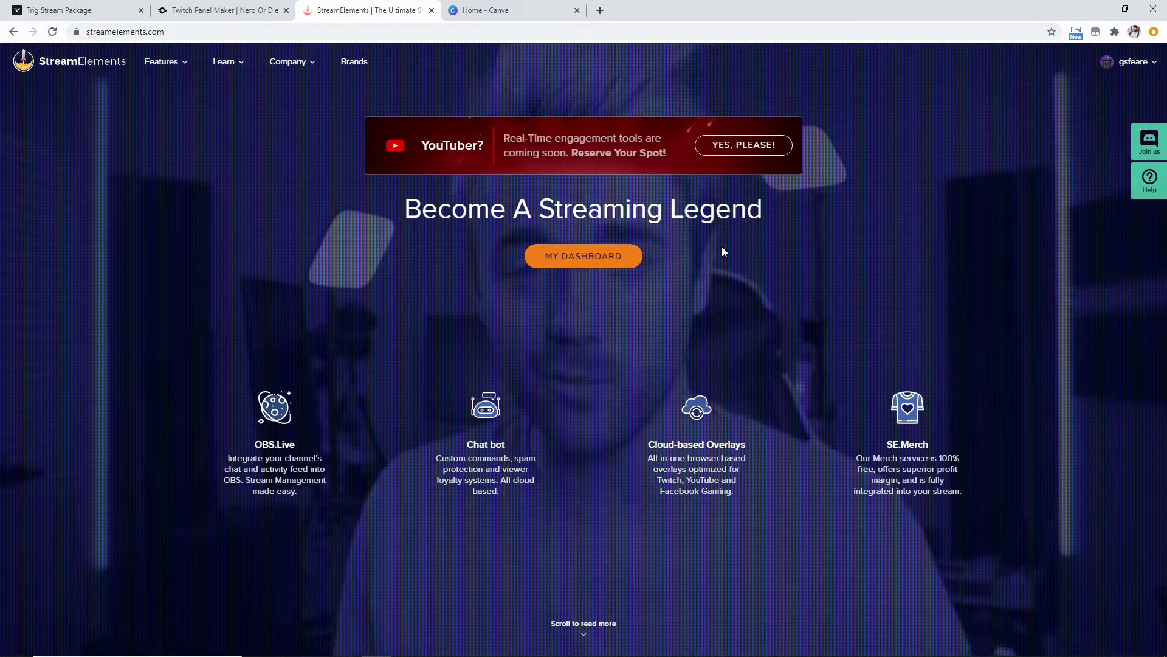
Open the dashboard's Themes gallery and scroll through the Super Themes list
{"action": "left_click", "coordinate": [615, 255]}
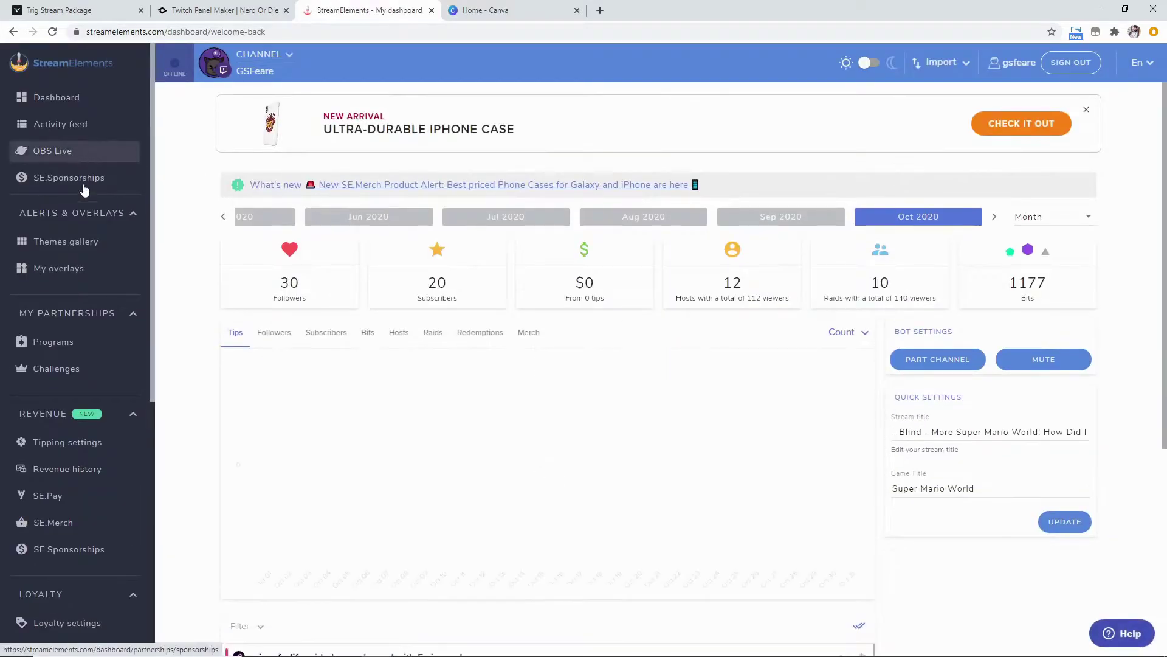
{"action": "left_click", "coordinate": [77, 248]}
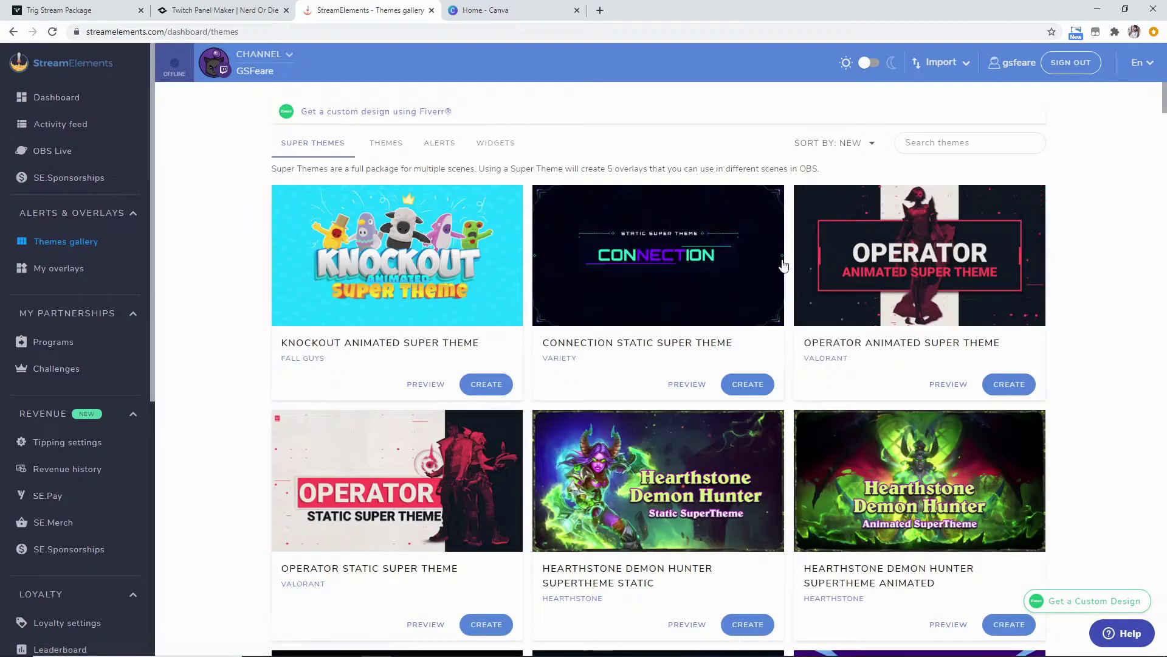
{"action": "left_click_drag", "start_coordinate": [1165, 94], "coordinate": [1165, 443]}
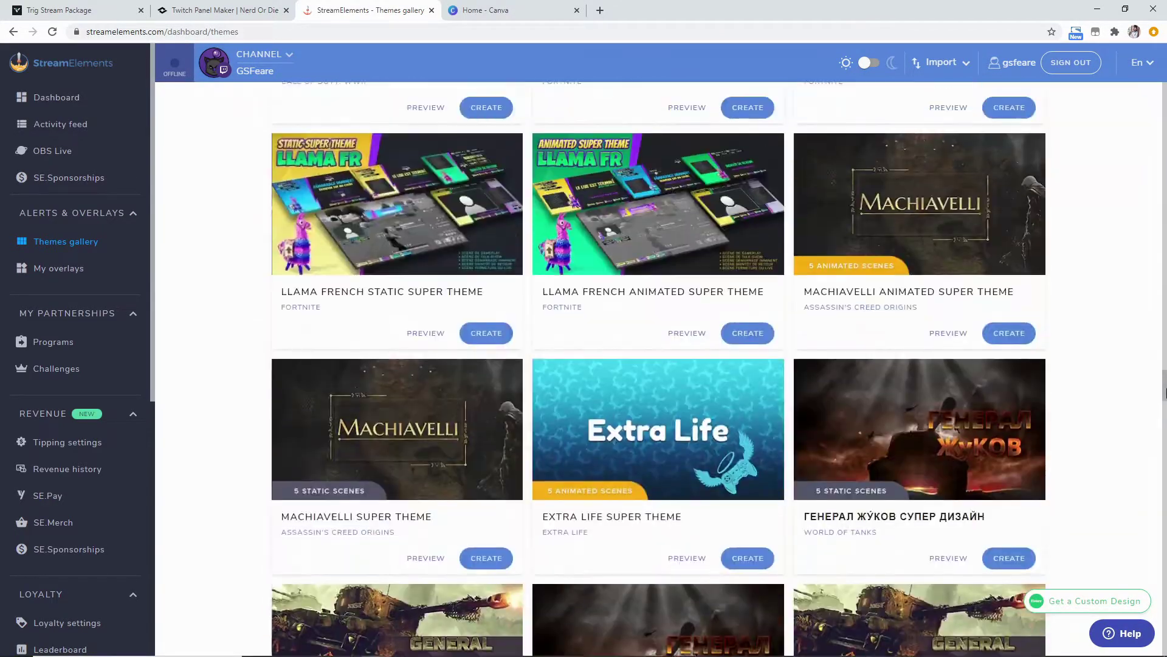
{"action": "left_click_drag", "start_coordinate": [1165, 392], "coordinate": [1165, 359]}
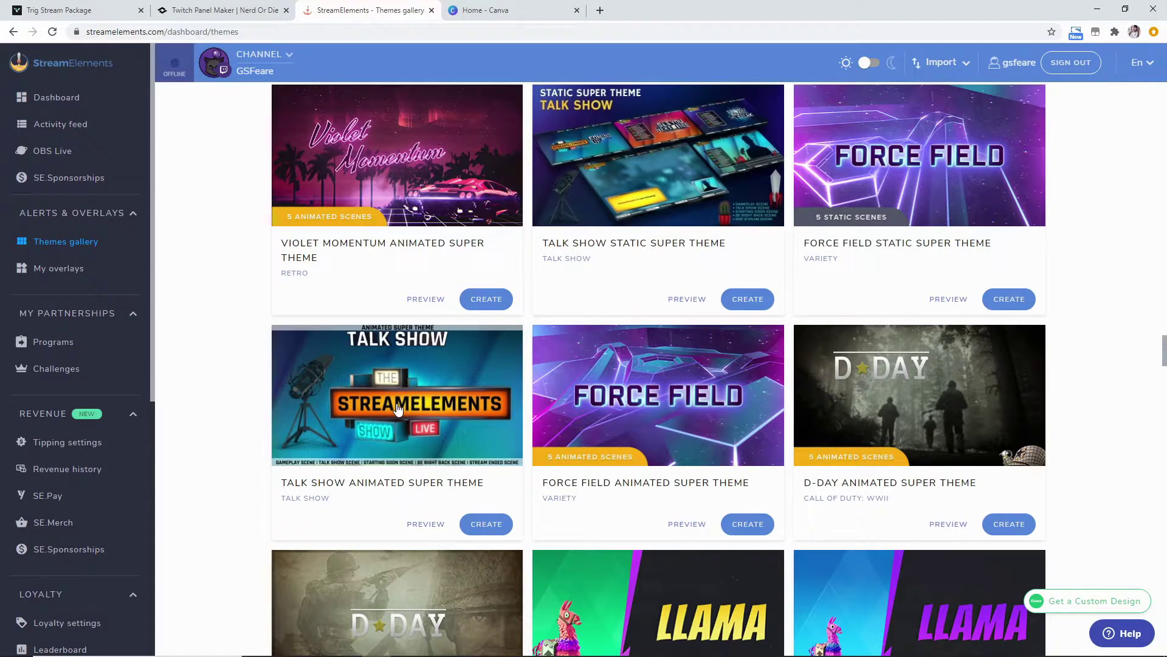
{"action": "left_click_drag", "start_coordinate": [1164, 353], "coordinate": [1165, 330]}
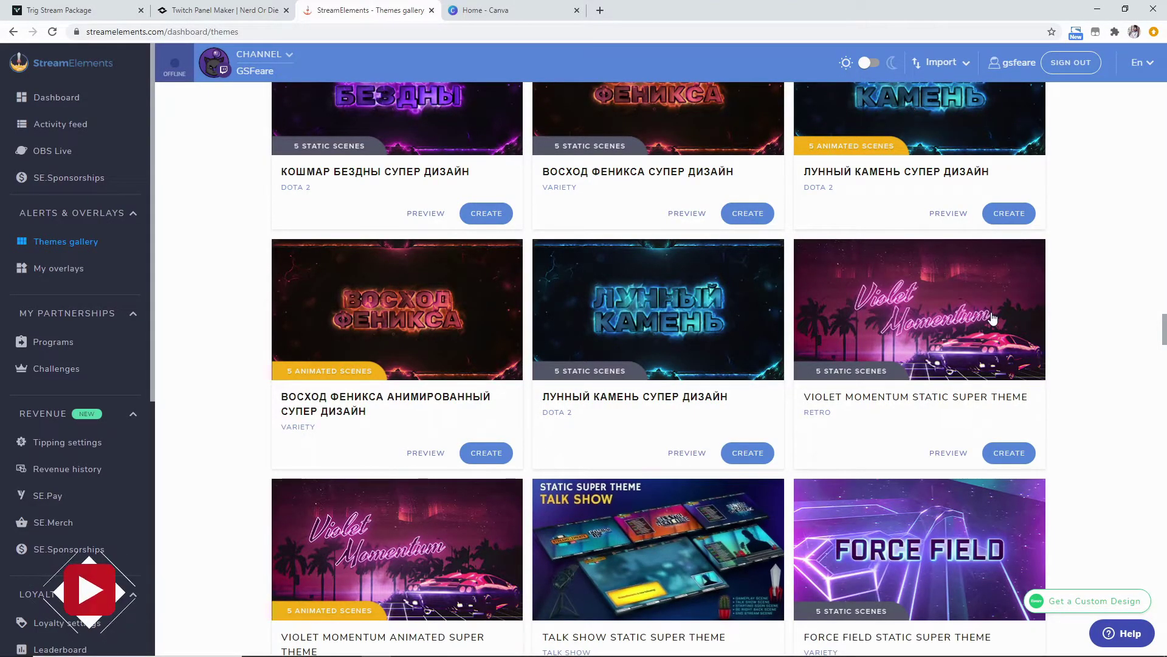
{"action": "left_click_drag", "start_coordinate": [1164, 333], "coordinate": [1162, 97]}
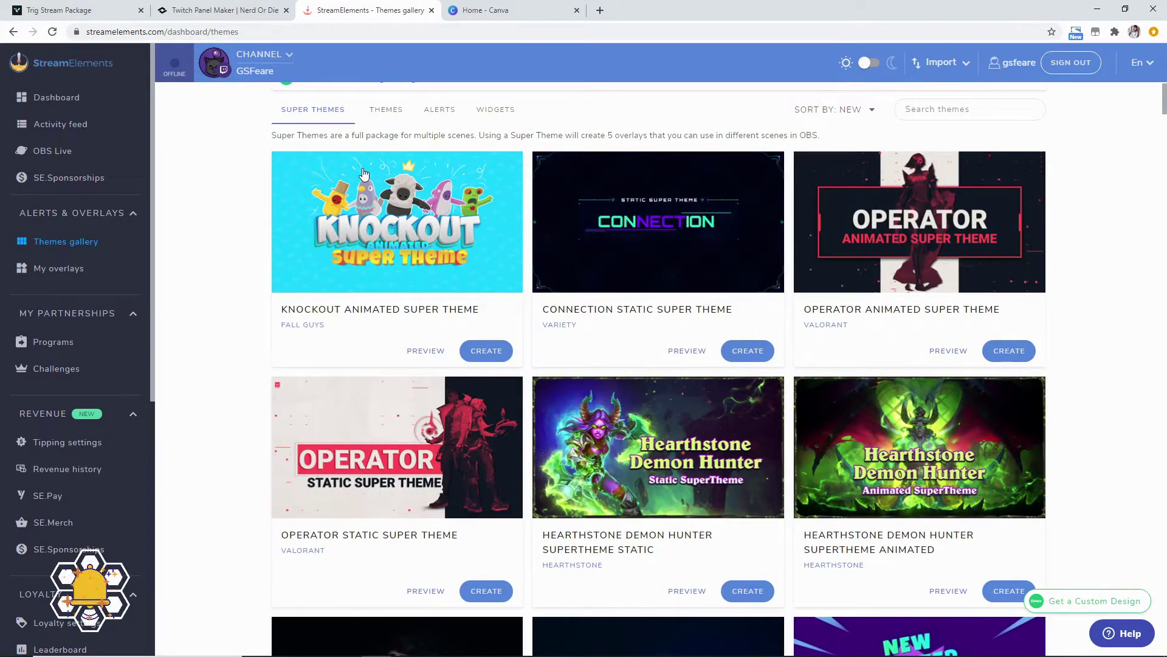
{"action": "left_click", "coordinate": [424, 351]}
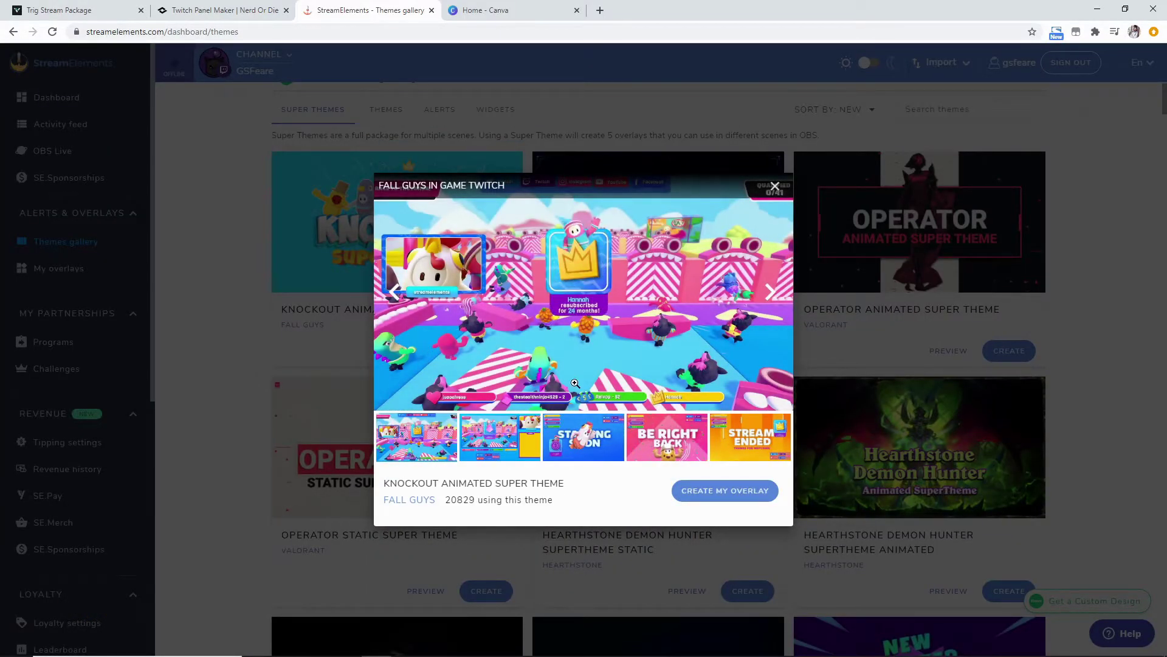
{"action": "left_click", "coordinate": [540, 440]}
{"action": "left_click", "coordinate": [575, 438]}
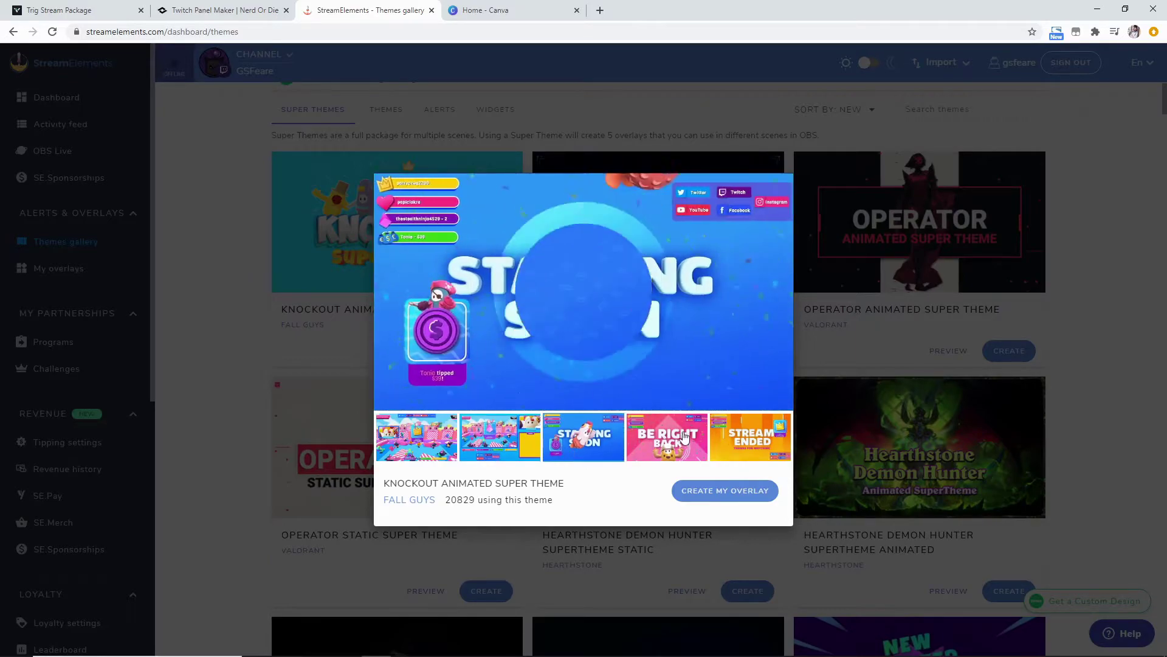
{"action": "left_click", "coordinate": [667, 438]}
{"action": "left_click", "coordinate": [735, 440]}
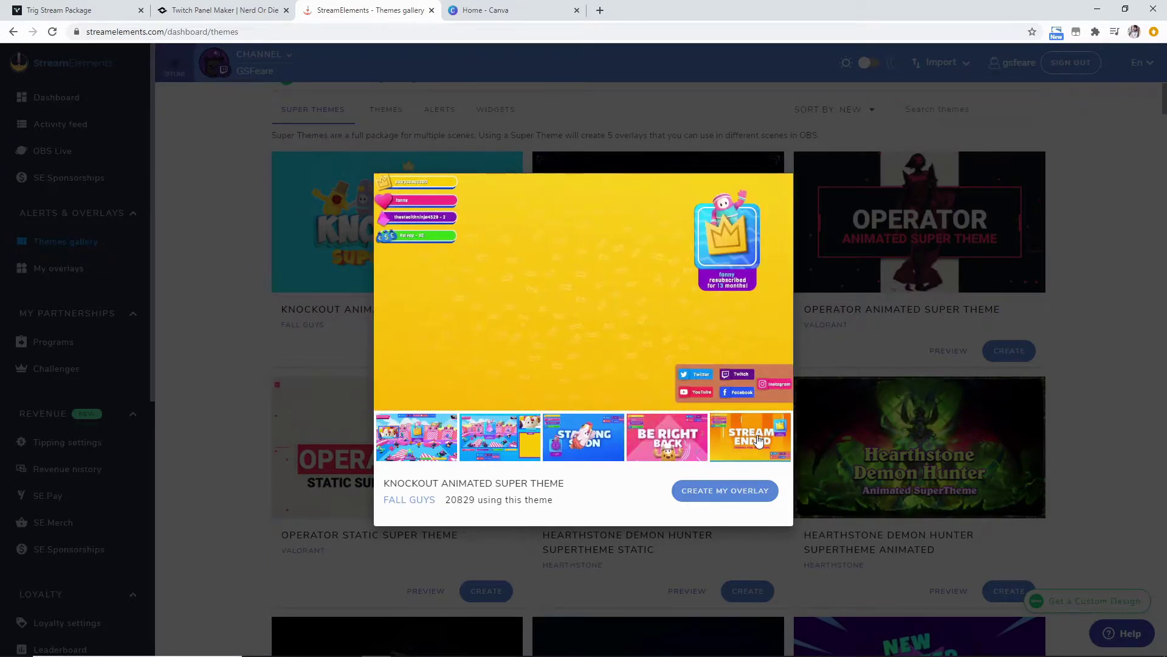
{"action": "left_click", "coordinate": [1075, 341]}
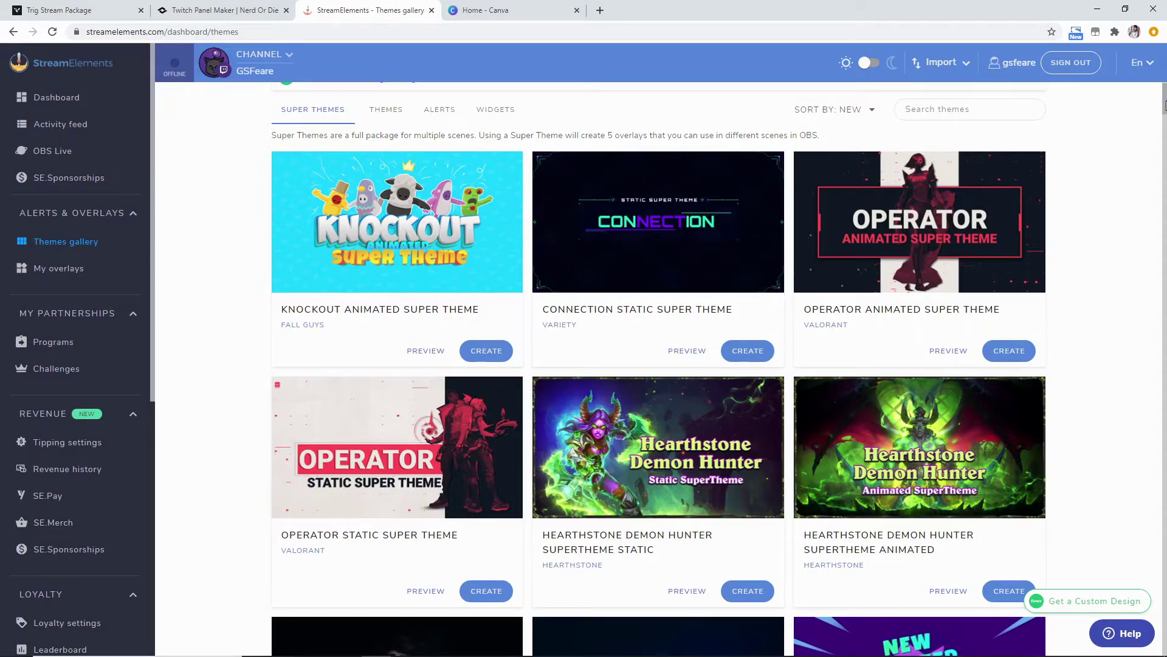
Flip through the Nerd Or Die and Trig Stream Package tabs on the way to Canva
{"action": "scroll", "coordinate": [1165, 104], "scroll_direction": "down", "scroll_amount": 4}
{"action": "left_click", "coordinate": [225, 10]}
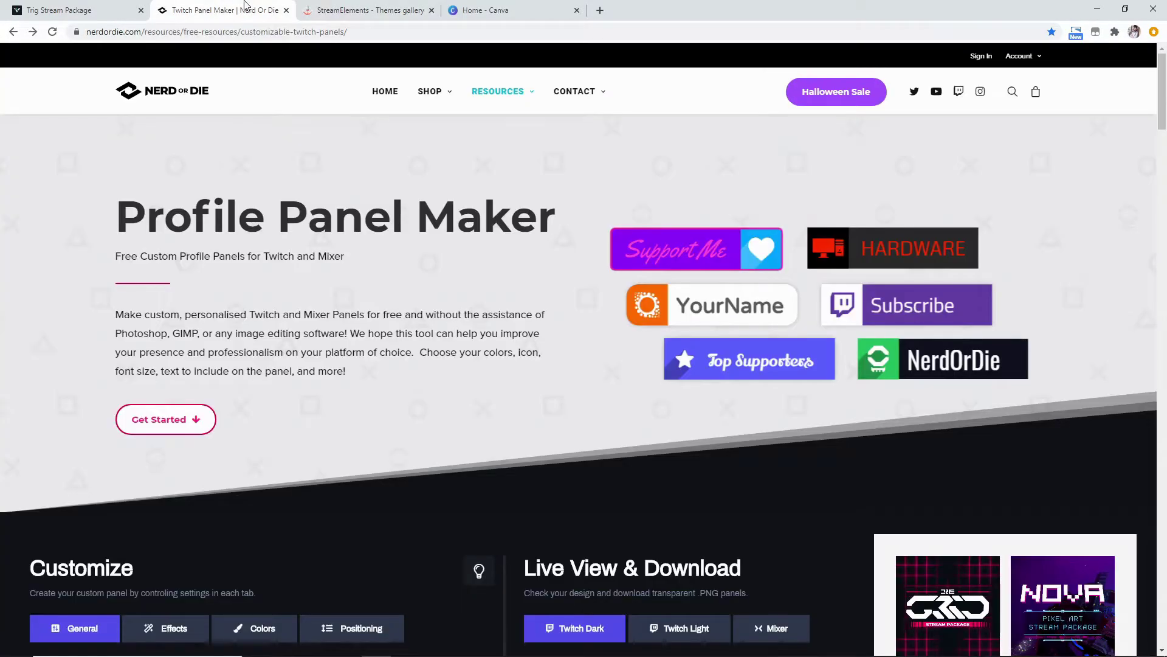
{"action": "left_click", "coordinate": [80, 9]}
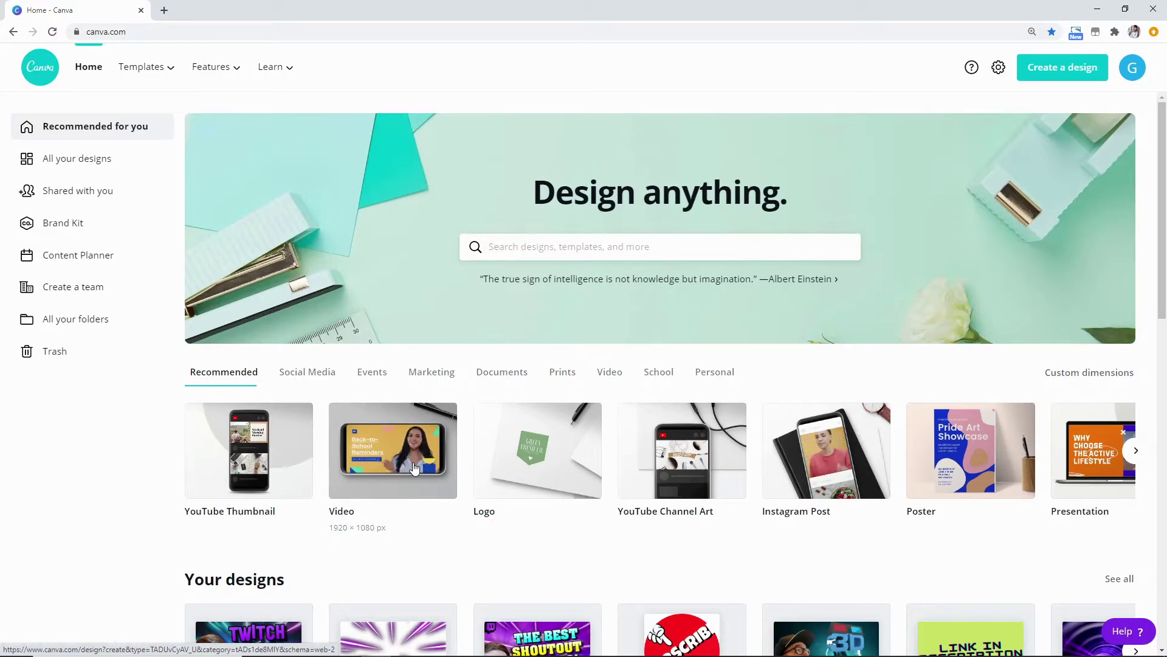
Start a 1920 × 1080 video from the Coach D's Fitness template and delete both grey title copies
{"action": "left_click", "coordinate": [413, 467]}
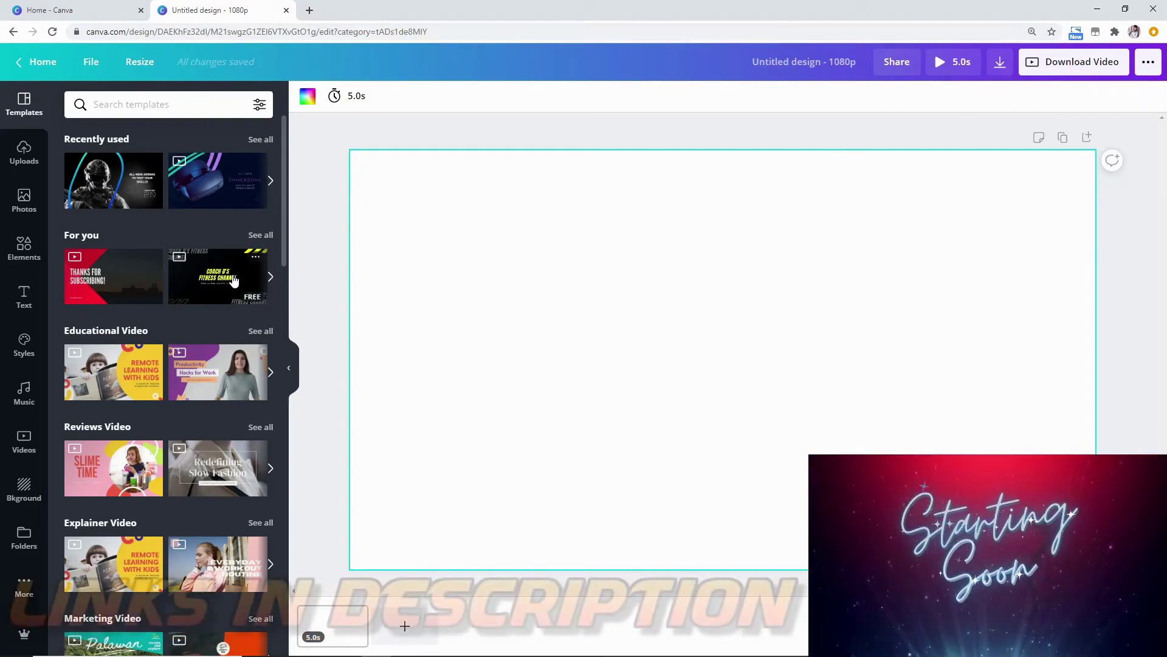
{"action": "left_click", "coordinate": [234, 280]}
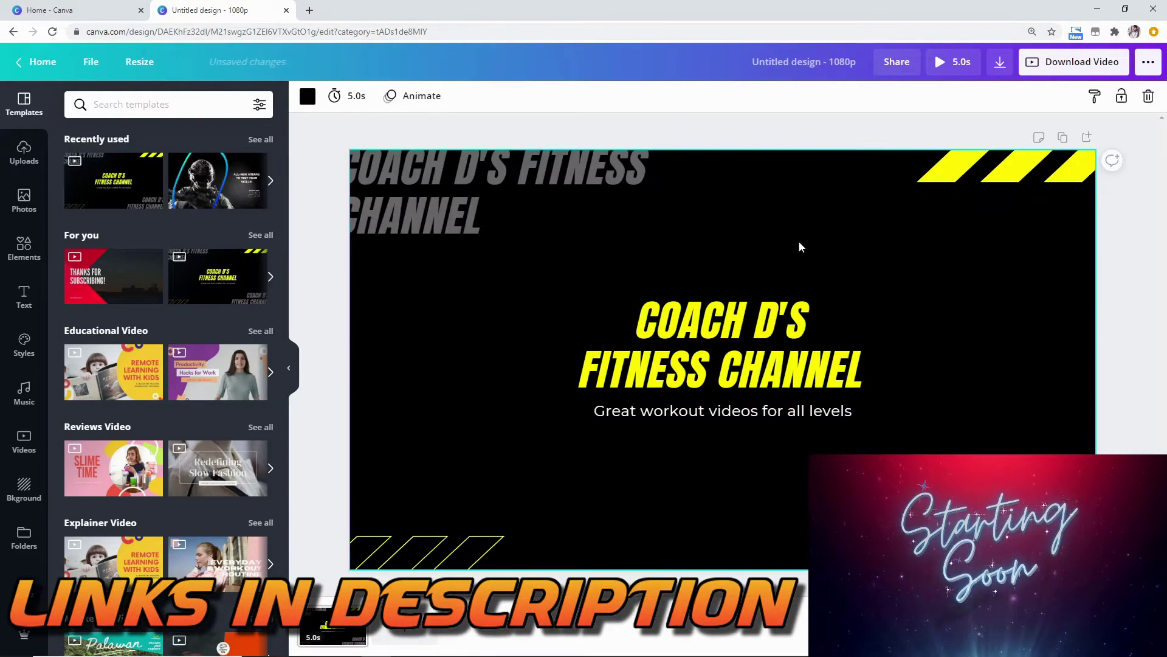
{"action": "left_click", "coordinate": [417, 182]}
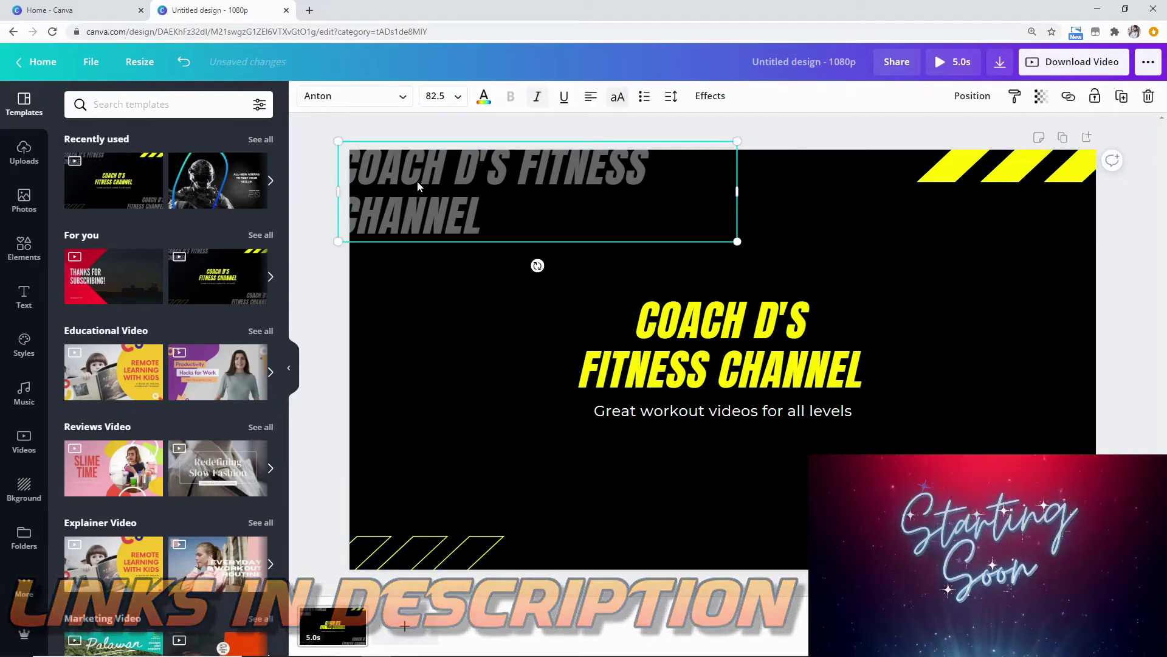
{"action": "key", "text": "Delete"}
{"action": "left_click", "coordinate": [993, 505]}
{"action": "key", "text": "Delete"}
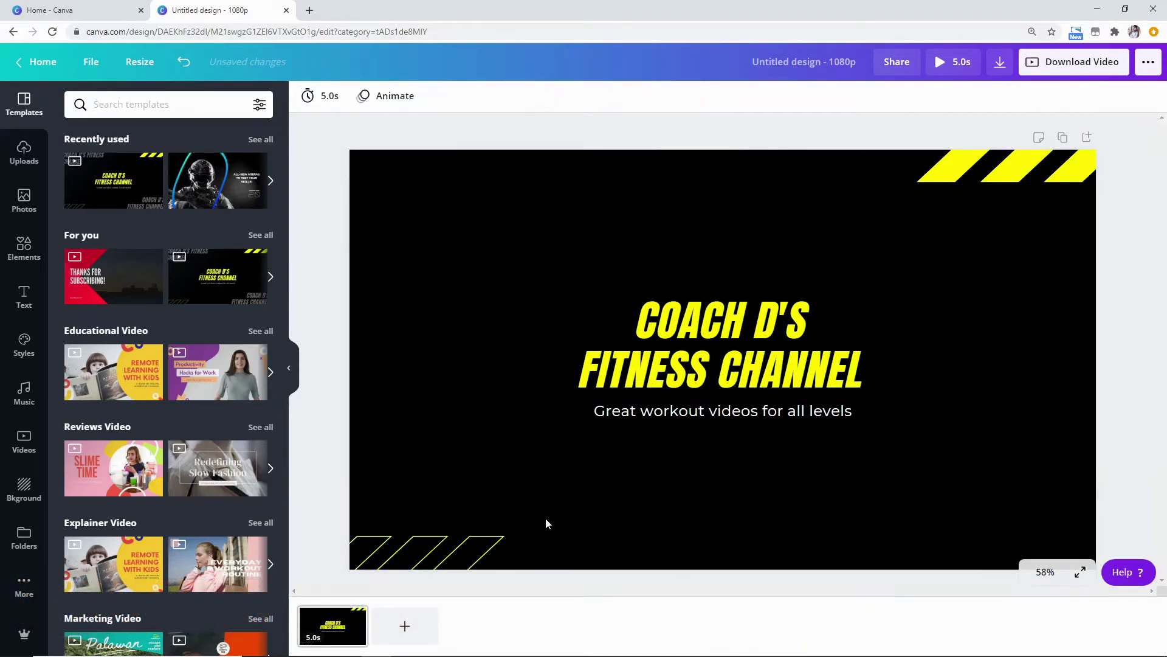
Retitle it STARTING SOON, remove the FITNESS CHANNEL line and subtitle, and recentre it
{"action": "left_click", "coordinate": [786, 332]}
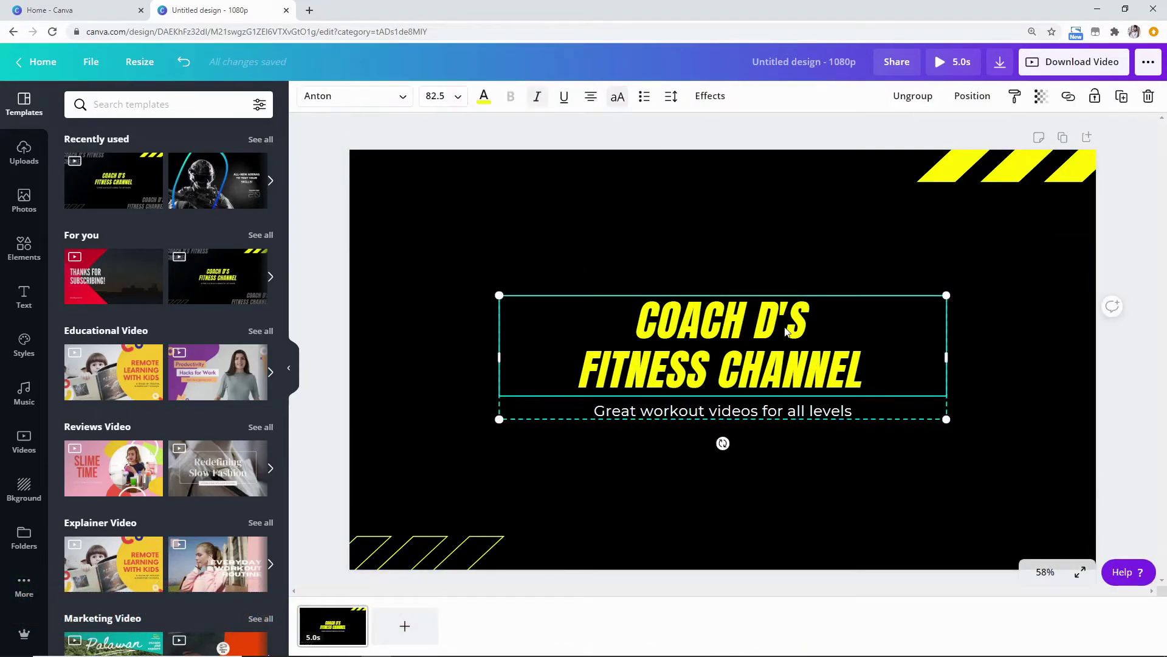
{"action": "key", "text": "shift+Home"}
{"action": "type", "text": "STARTING SOON"}
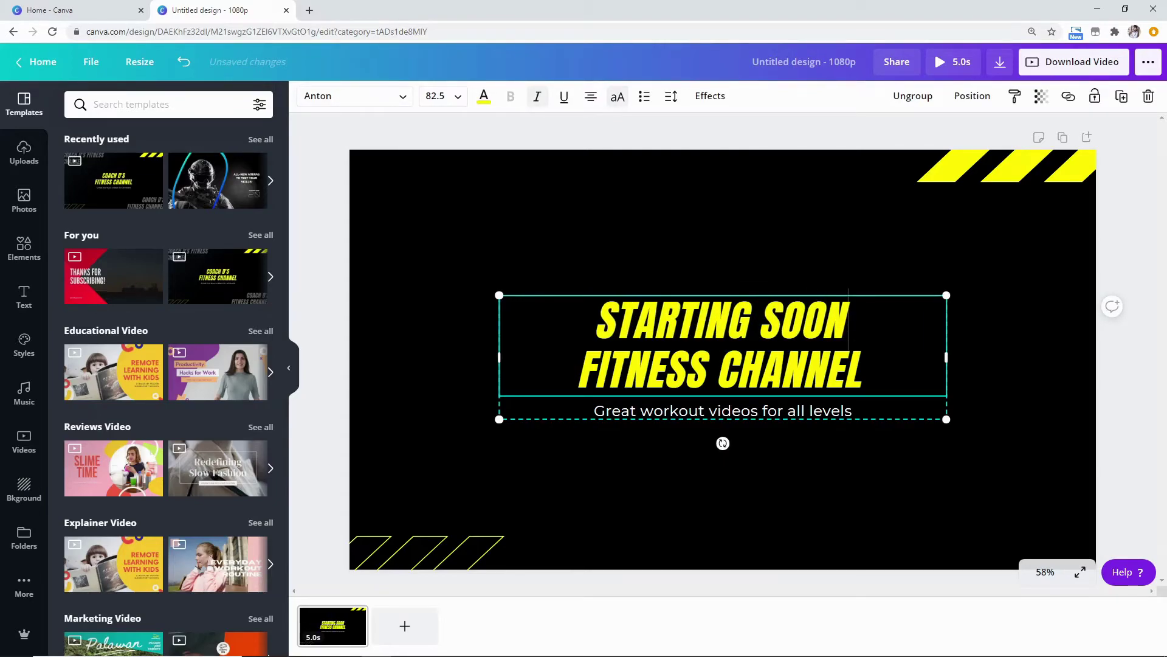
{"action": "left_click_drag", "start_coordinate": [863, 374], "coordinate": [594, 367]}
{"action": "key", "text": "BackSpace"}
{"action": "key", "text": "BackSpace"}
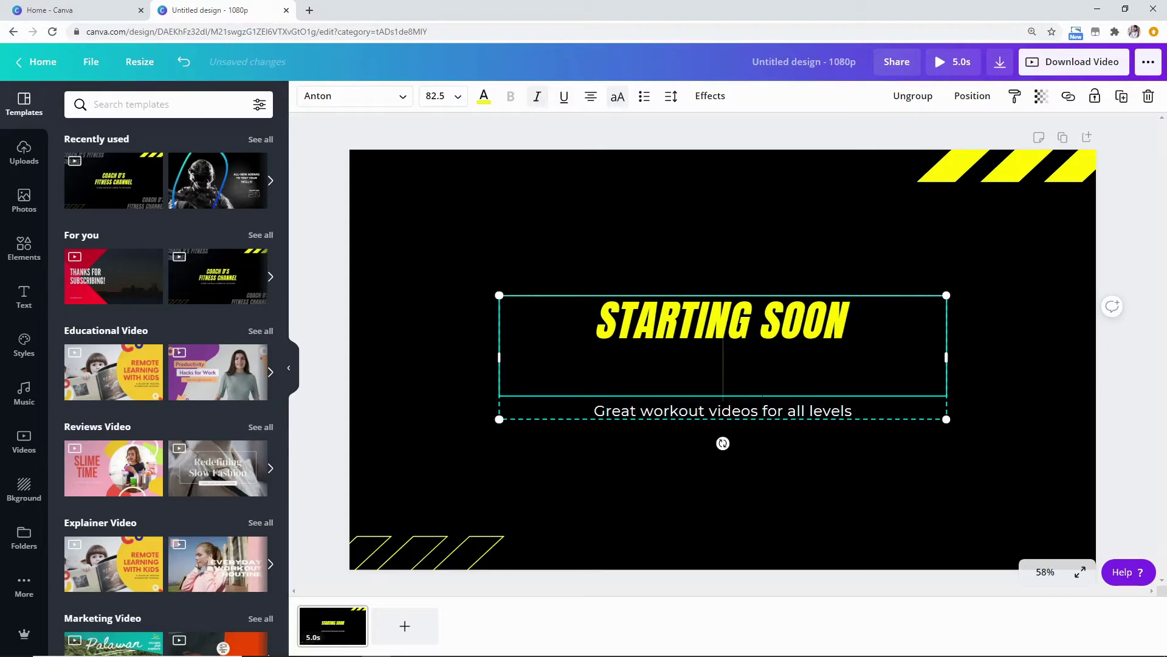
{"action": "left_click", "coordinate": [841, 409]}
{"action": "key", "text": "ctrl+shift+Left"}
{"action": "key", "text": "BackSpace"}
{"action": "key", "text": "BackSpace"}
{"action": "key", "text": "BackSpace"}
{"action": "key", "text": "BackSpace"}
{"action": "key", "text": "BackSpace"}
{"action": "key", "text": "BackSpace"}
{"action": "key", "text": "BackSpace"}
{"action": "key", "text": "BackSpace"}
{"action": "key", "text": "BackSpace"}
{"action": "key", "text": "BackSpace"}
{"action": "key", "text": "BackSpace"}
{"action": "key", "text": "BackSpace"}
{"action": "key", "text": "BackSpace"}
{"action": "key", "text": "BackSpace"}
{"action": "key", "text": "BackSpace"}
{"action": "key", "text": "BackSpace"}
{"action": "key", "text": "BackSpace"}
{"action": "key", "text": "BackSpace"}
{"action": "key", "text": "BackSpace"}
{"action": "key", "text": "BackSpace"}
{"action": "key", "text": "BackSpace"}
{"action": "key", "text": "BackSpace"}
{"action": "key", "text": "BackSpace"}
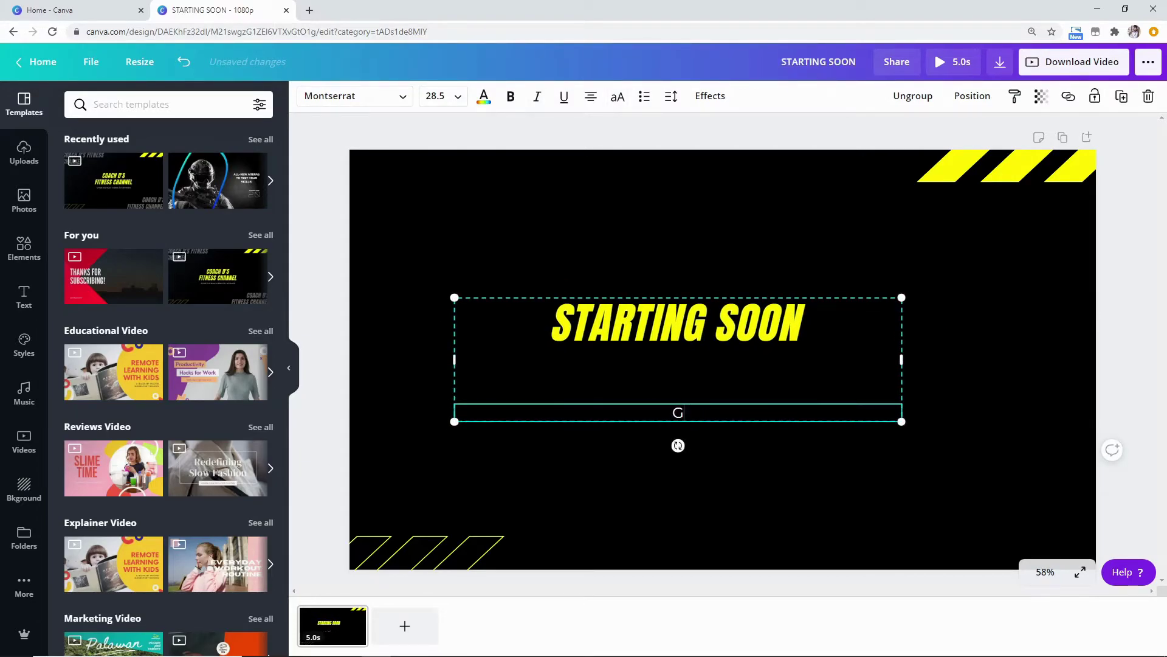
{"action": "left_click", "coordinate": [799, 458]}
{"action": "left_click_drag", "start_coordinate": [725, 326], "coordinate": [770, 326]}
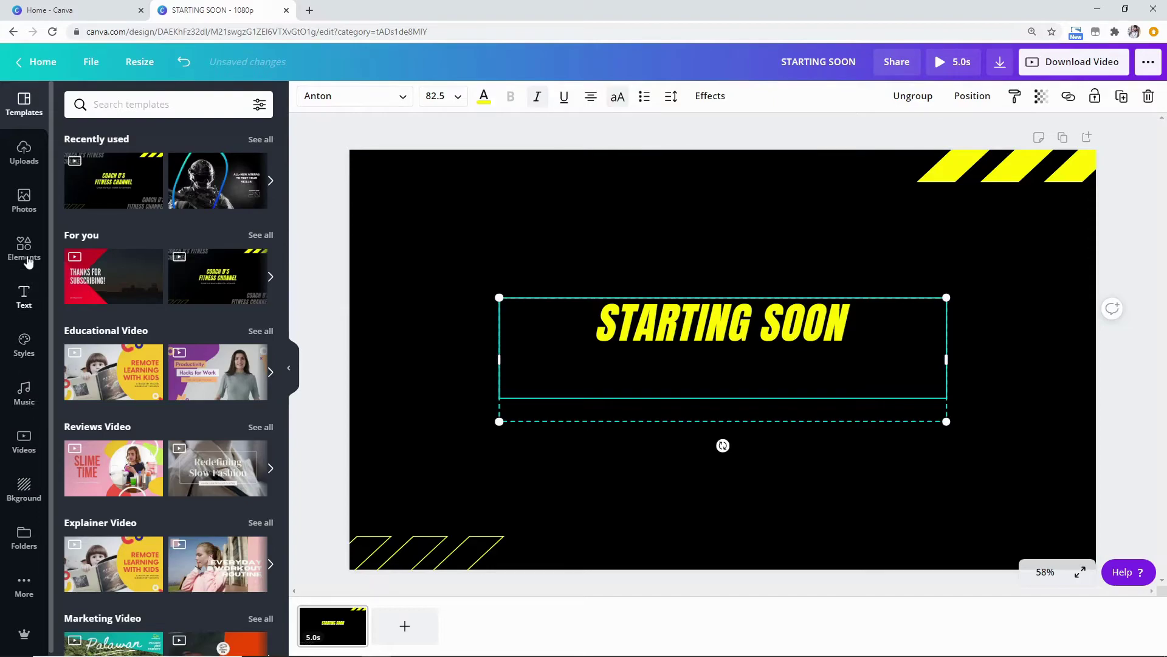
Search stock videos for 'synthwave', filter to free clips, then search 'retro' instead
{"action": "left_click", "coordinate": [23, 446]}
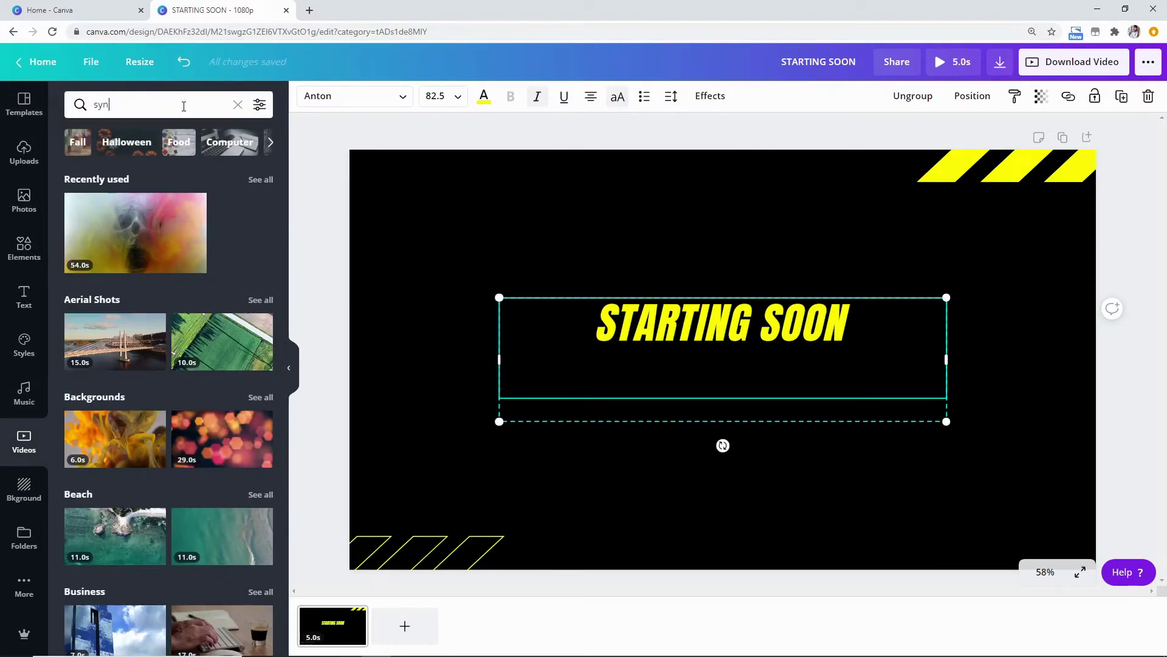
{"action": "type", "text": "ve"}
{"action": "key", "text": "Return"}
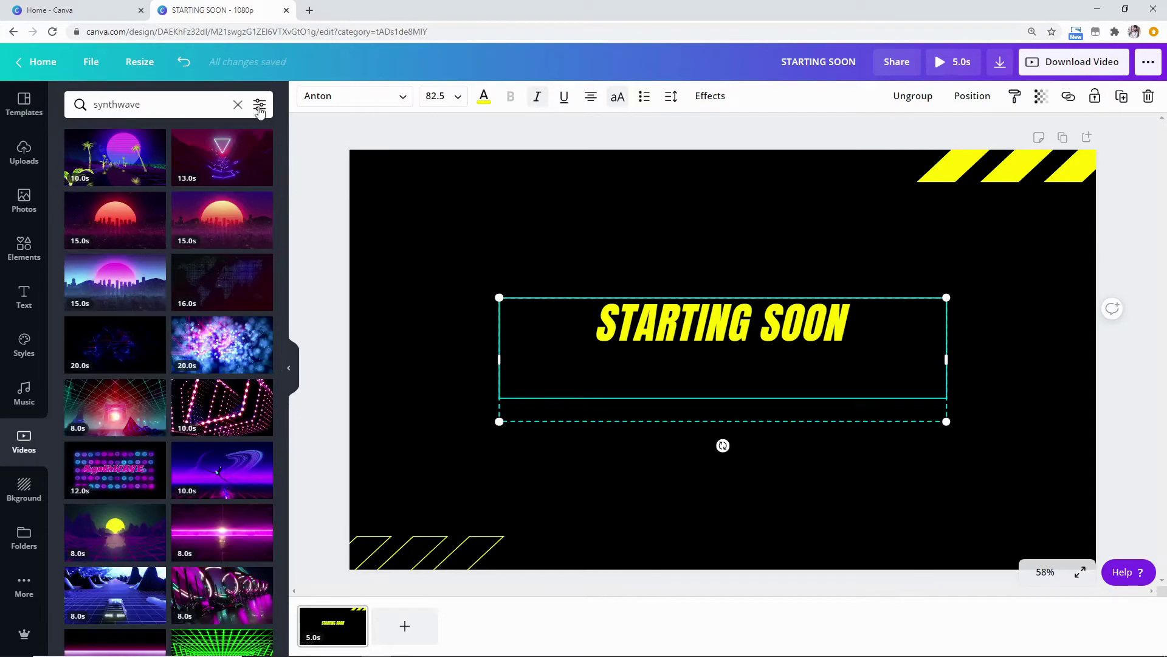
{"action": "left_click", "coordinate": [260, 104]}
{"action": "left_click", "coordinate": [181, 170]}
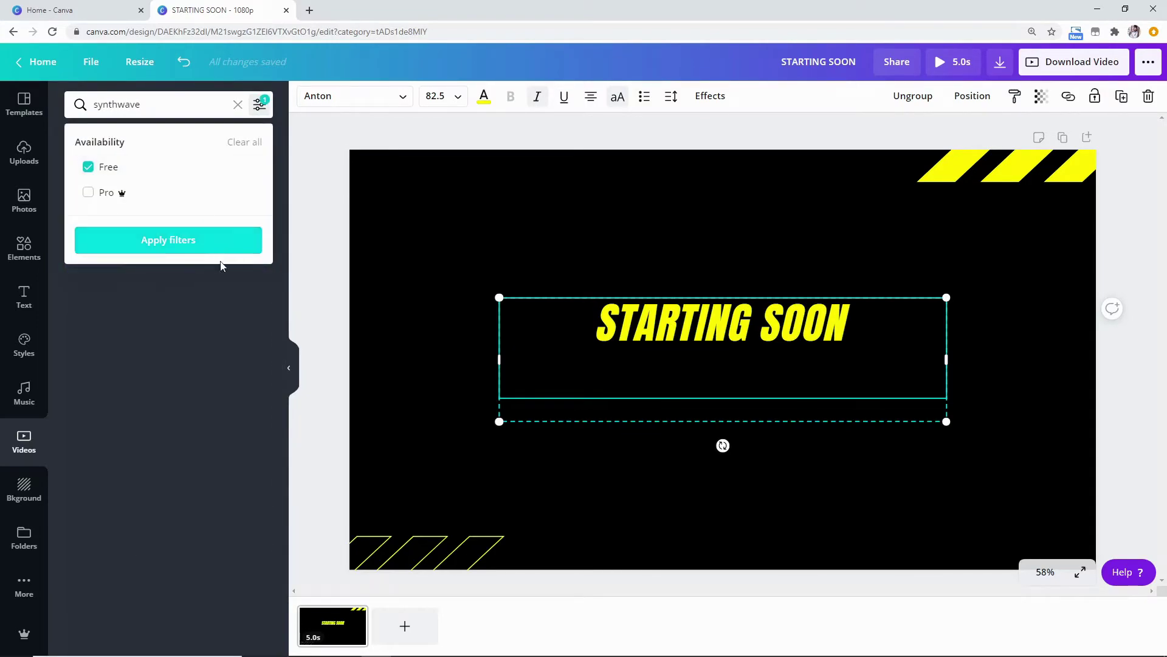
{"action": "left_click", "coordinate": [220, 242]}
{"action": "left_click", "coordinate": [193, 103]}
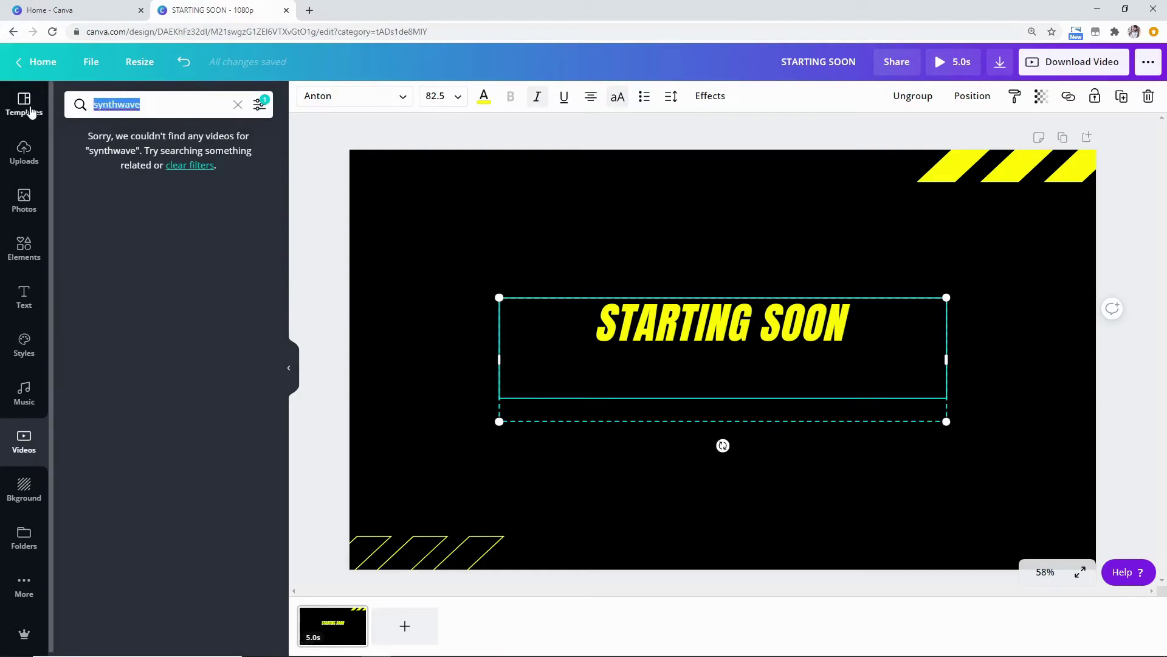
{"action": "key", "text": "Return"}
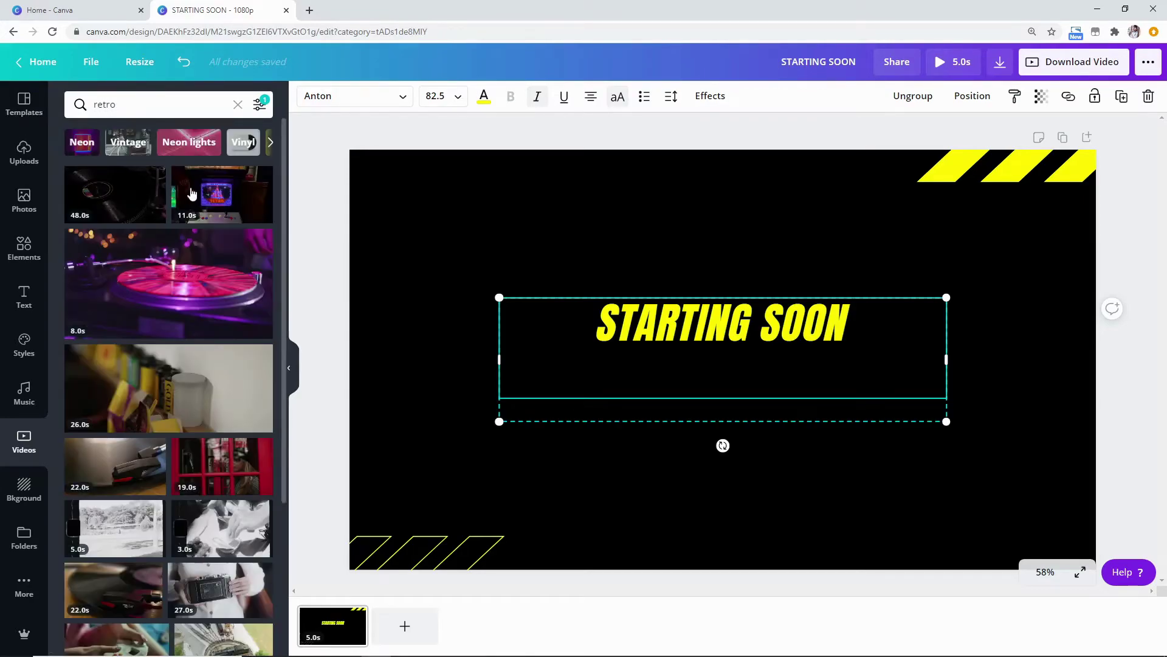
Drop the pink turntable clip behind STARTING SOON, stretch it edge to edge, and play the 8-second preview
{"action": "left_click_drag", "start_coordinate": [220, 332], "coordinate": [578, 265]}
{"action": "left_click_drag", "start_coordinate": [495, 255], "coordinate": [471, 258]}
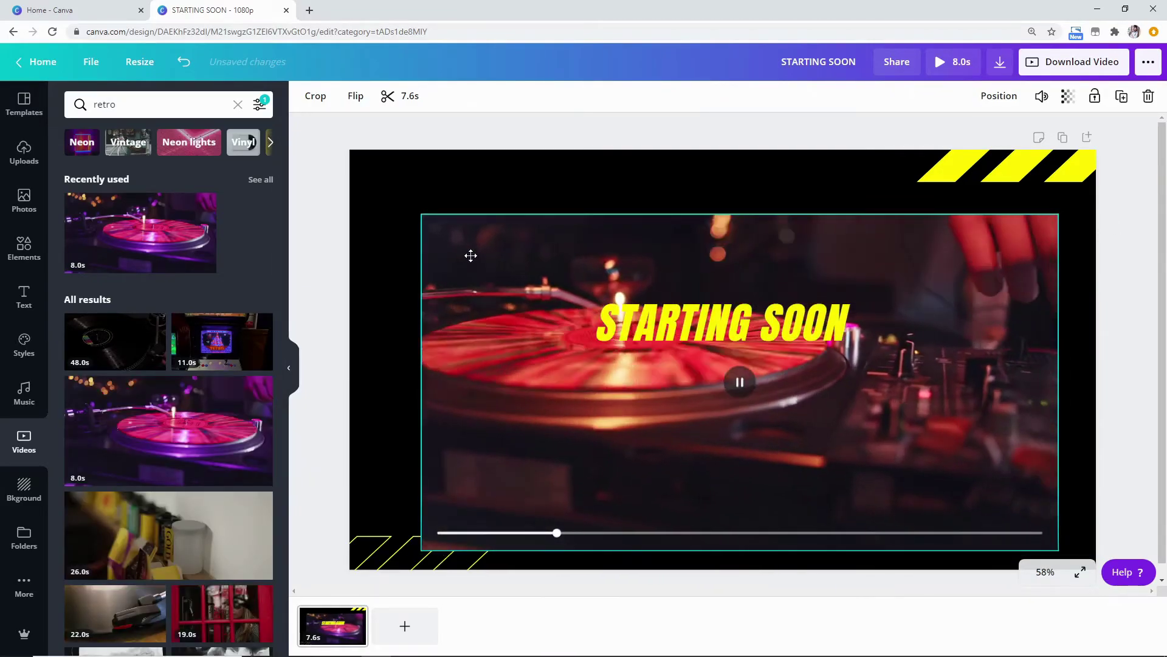
{"action": "left_click_drag", "start_coordinate": [416, 213], "coordinate": [349, 177]}
{"action": "left_click_drag", "start_coordinate": [446, 203], "coordinate": [451, 173]}
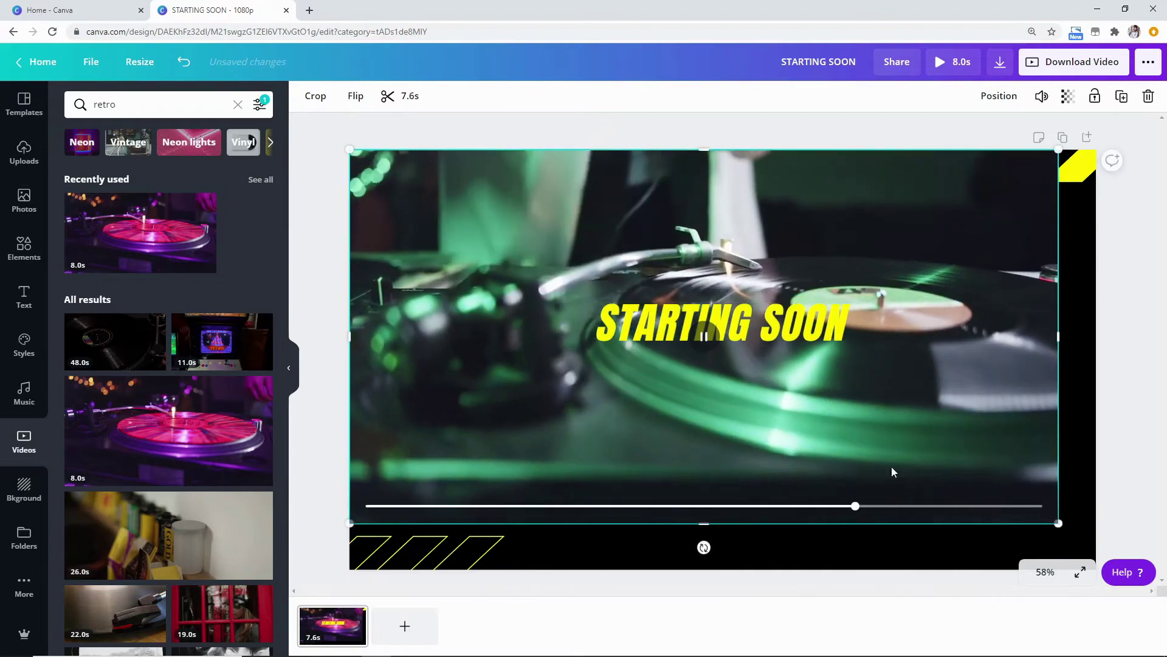
{"action": "left_click_drag", "start_coordinate": [1059, 523], "coordinate": [1131, 605]}
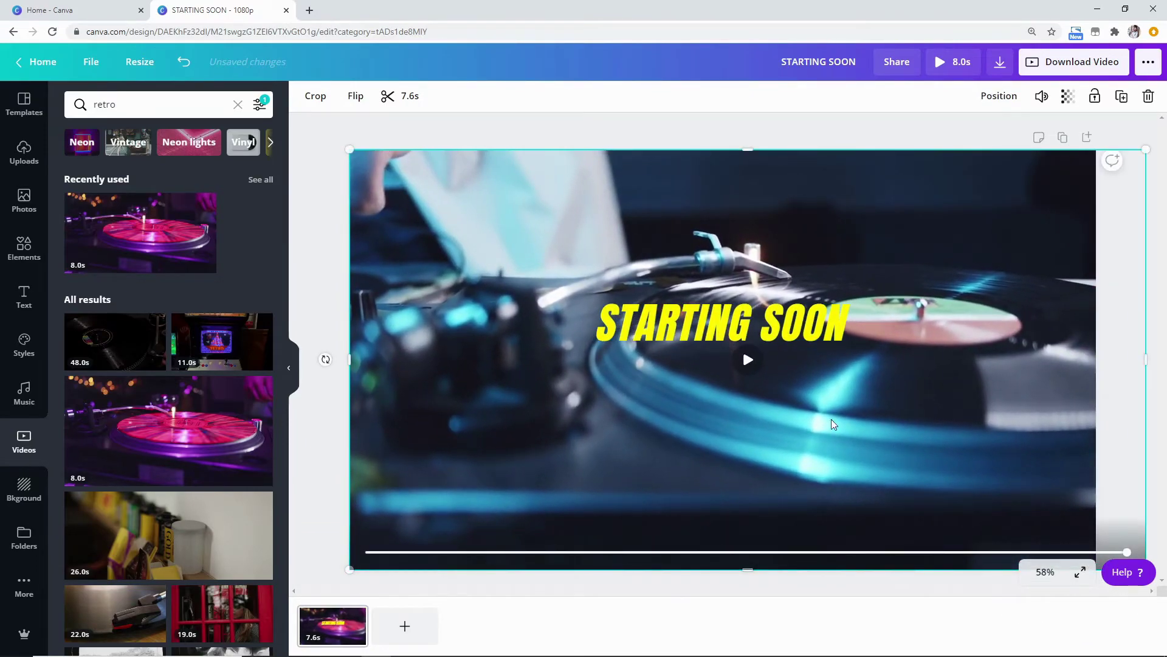
{"action": "left_click", "coordinate": [947, 63]}
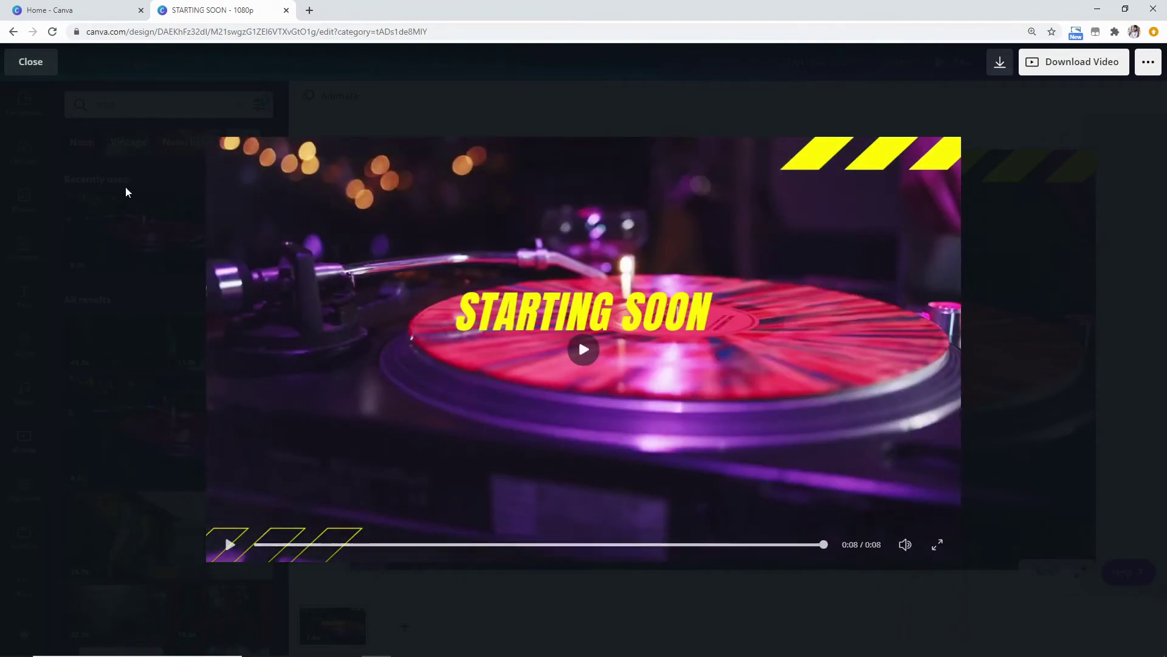
Exit the full-screen preview back to the Canva editor with all changes saved
{"action": "left_click", "coordinate": [31, 63]}
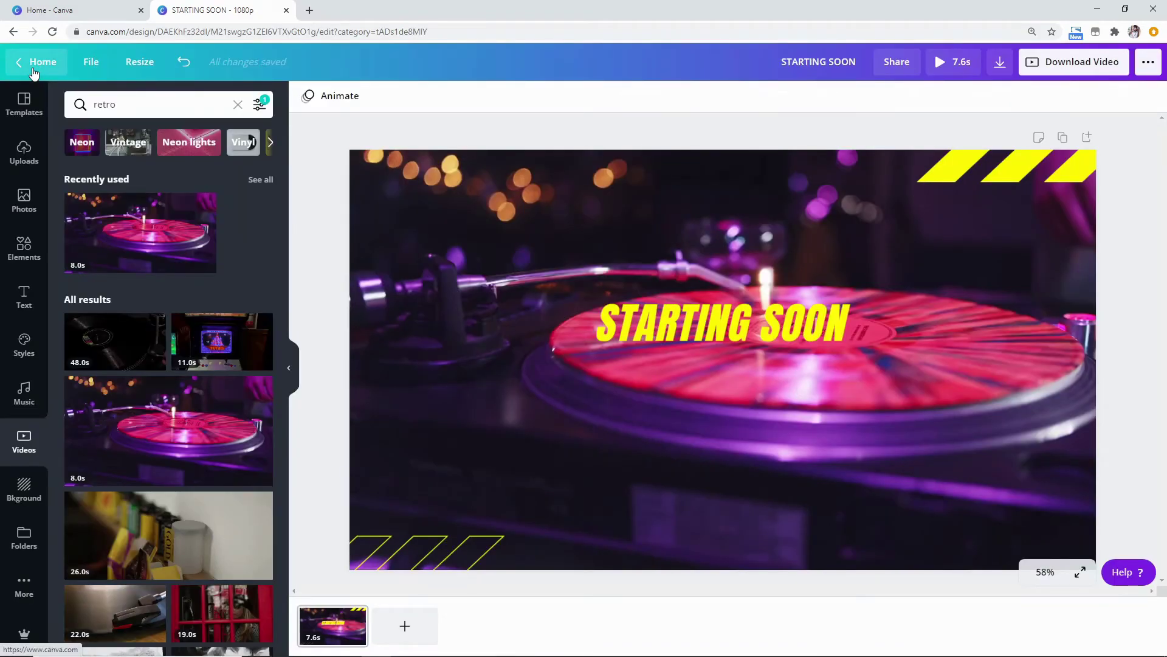